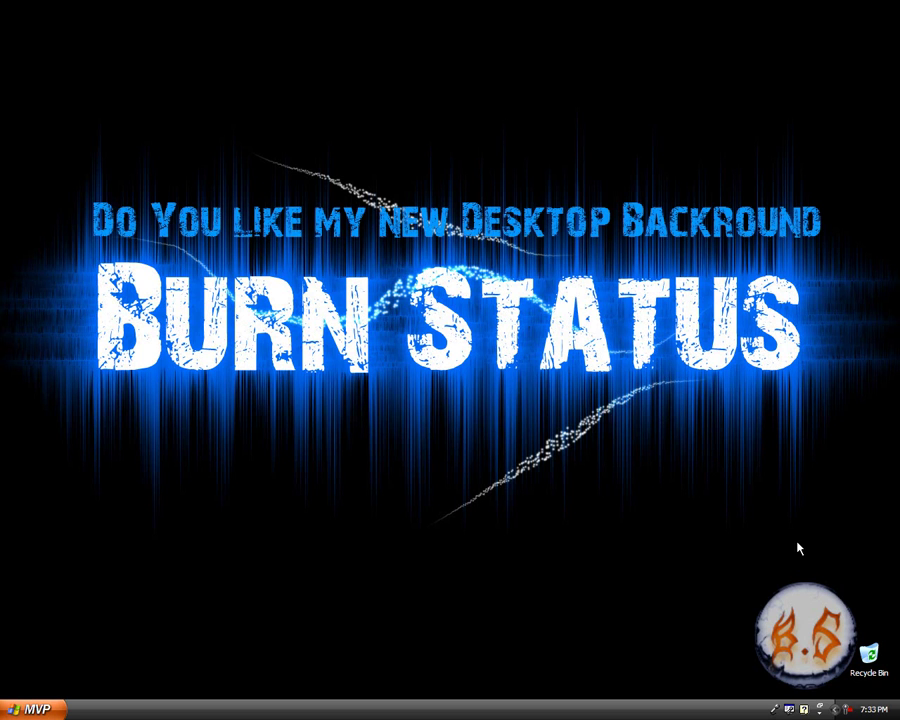
Bring the Photoshop CS4 window to the front.
left_click_drag(830, 513, 82, 143)
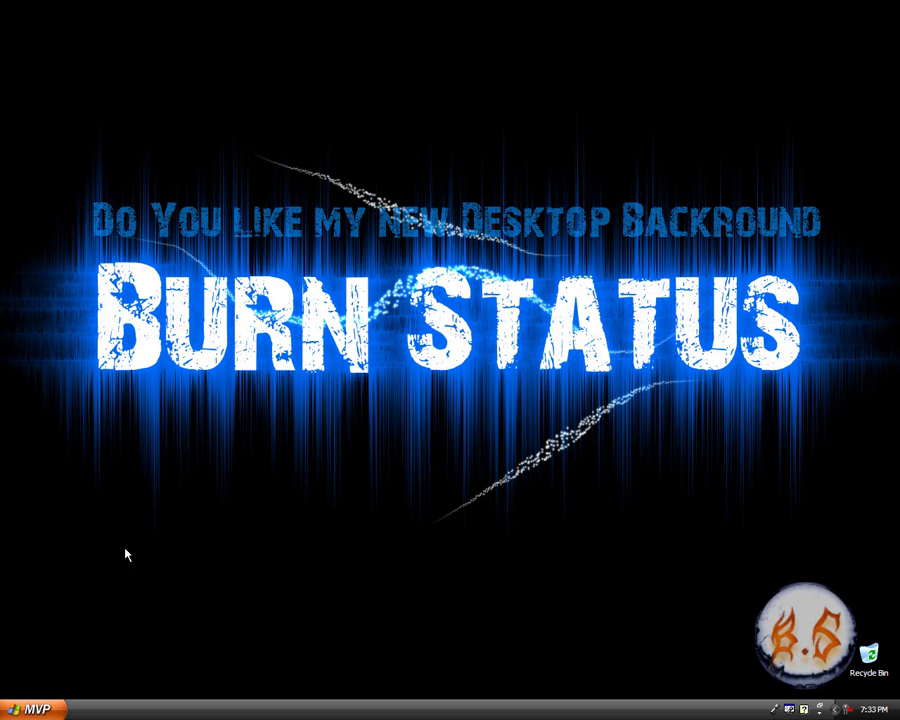
left_click_drag(97, 539, 812, 177)
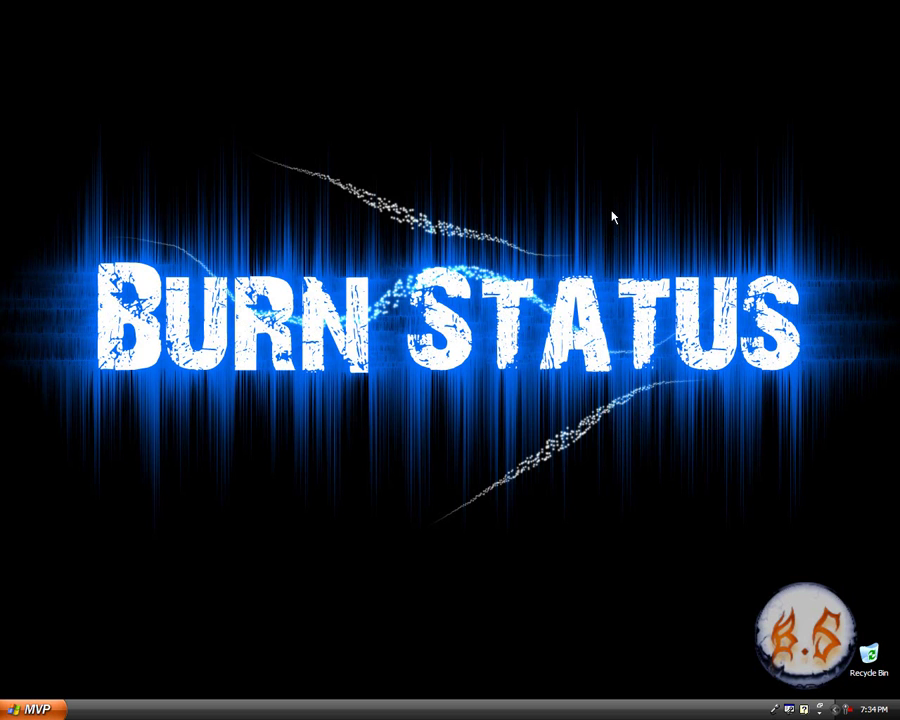
mouse_move(688, 12)
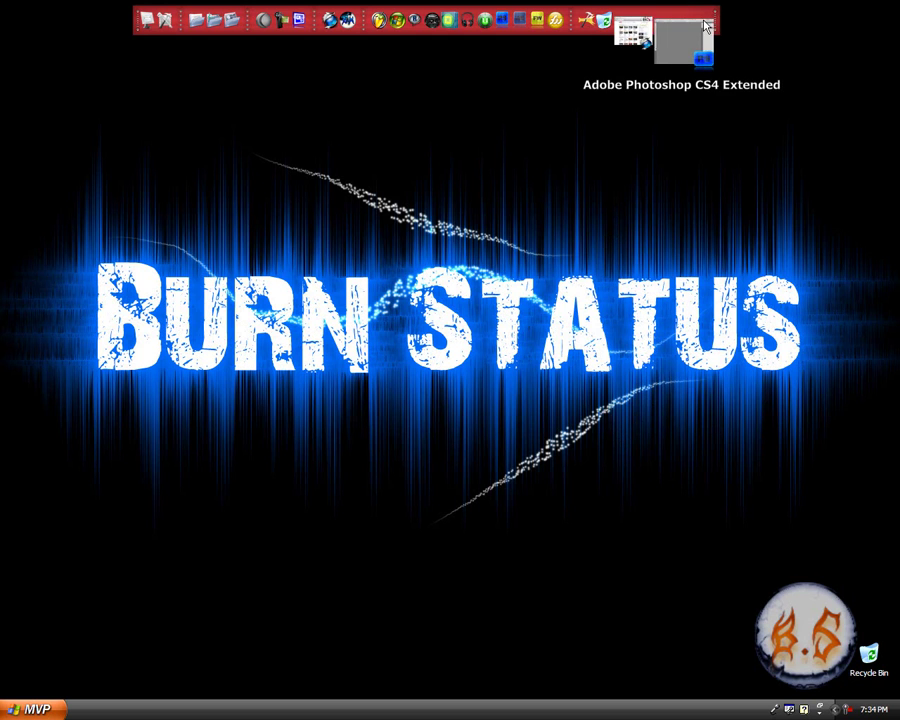
left_click(680, 40)
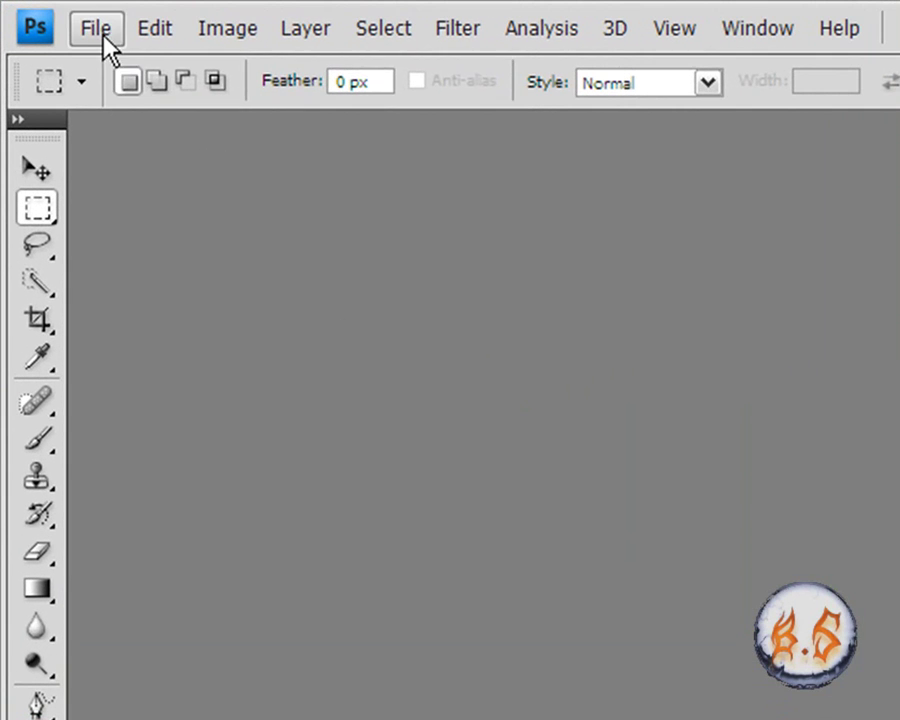
Create a new 1000 × 1000 px, 72 ppi RGB document with a white background.
left_click(43, 15)
left_click(115, 65)
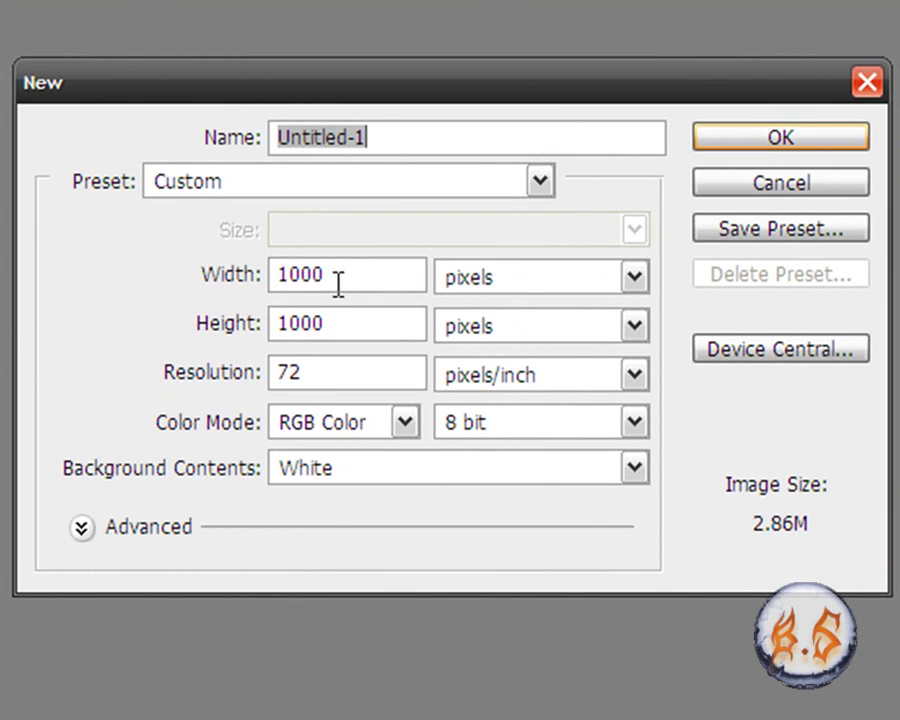
left_click(346, 275)
left_click(207, 275)
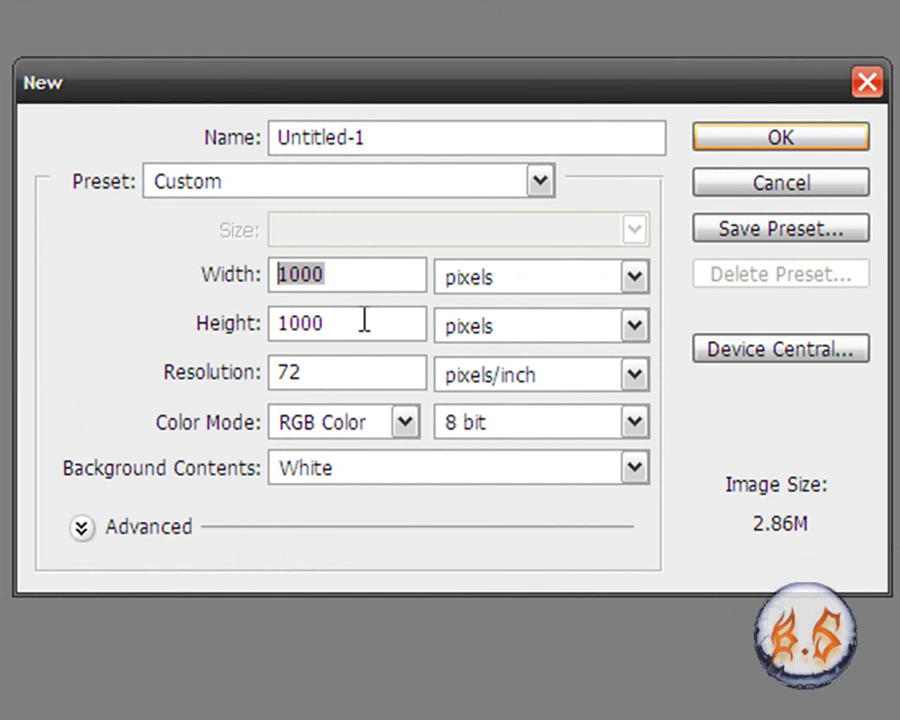
left_click(361, 322)
left_click(217, 323)
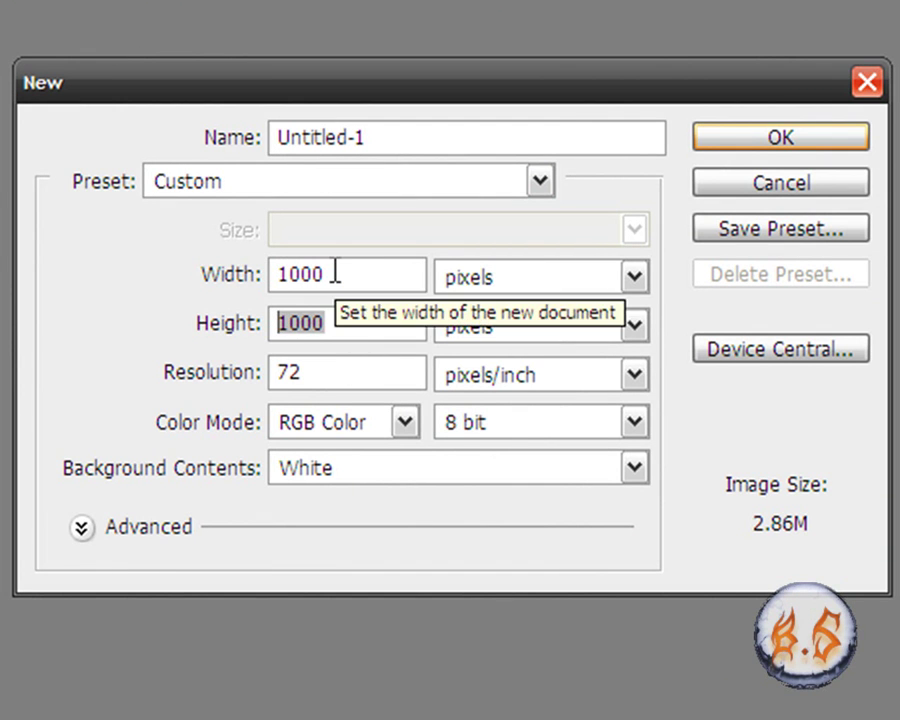
left_click_drag(360, 279, 277, 275)
left_click_drag(361, 325, 266, 318)
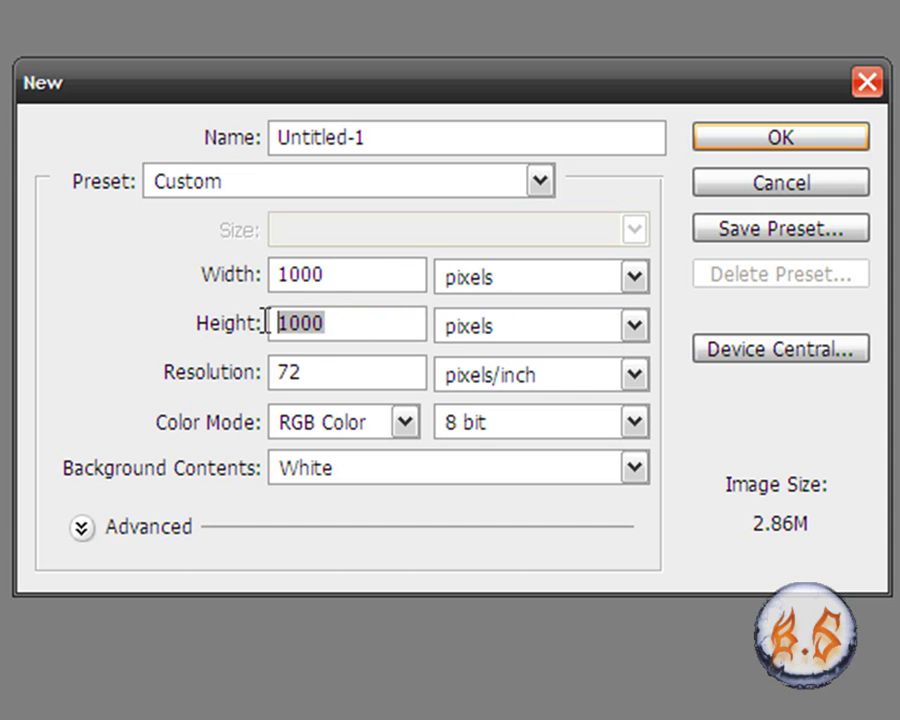
left_click(334, 274)
left_click_drag(334, 274, 250, 258)
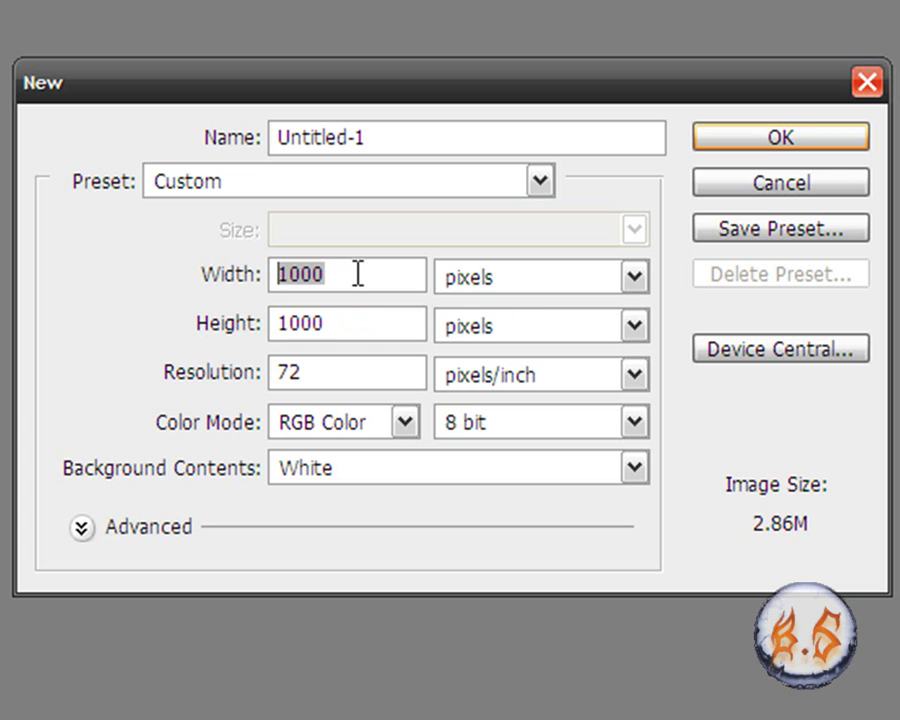
left_click(213, 341)
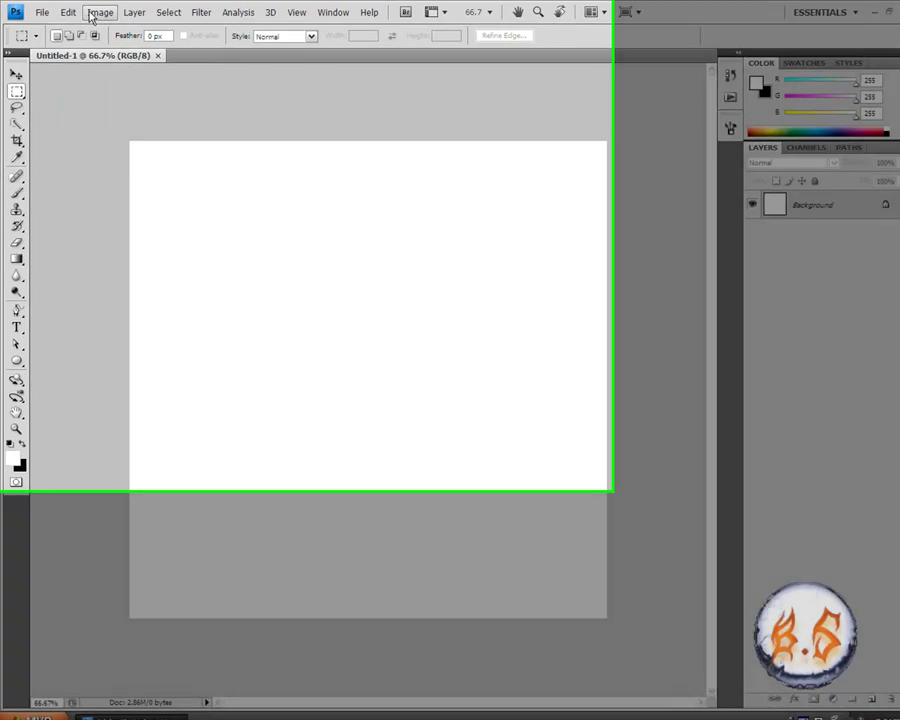
Fill the canvas with Black at Normal mode and 100% opacity.
left_click(66, 12)
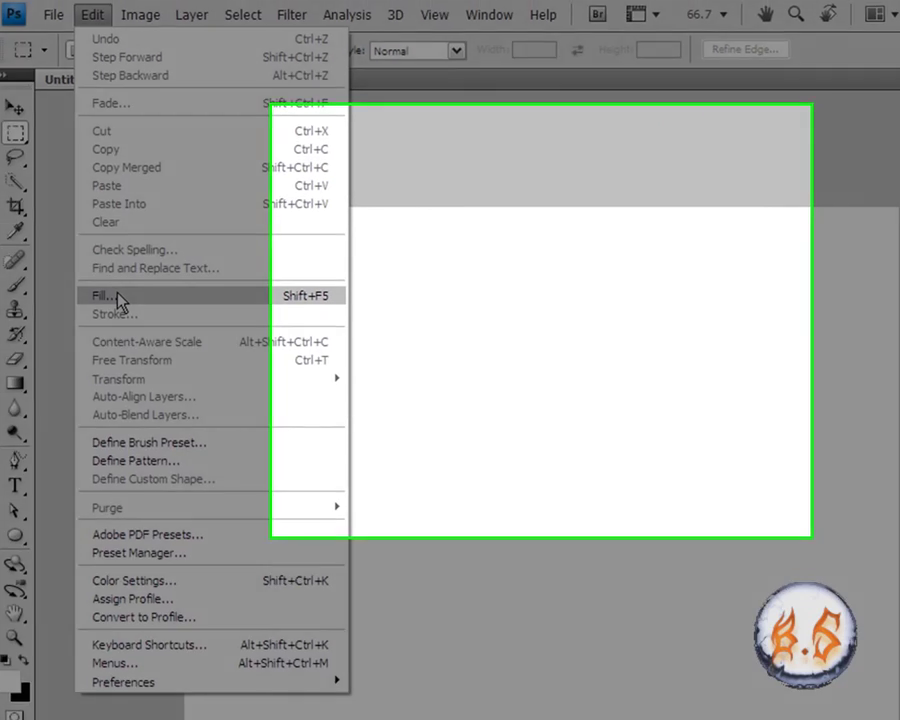
left_click(75, 202)
left_click(406, 228)
left_click(397, 428)
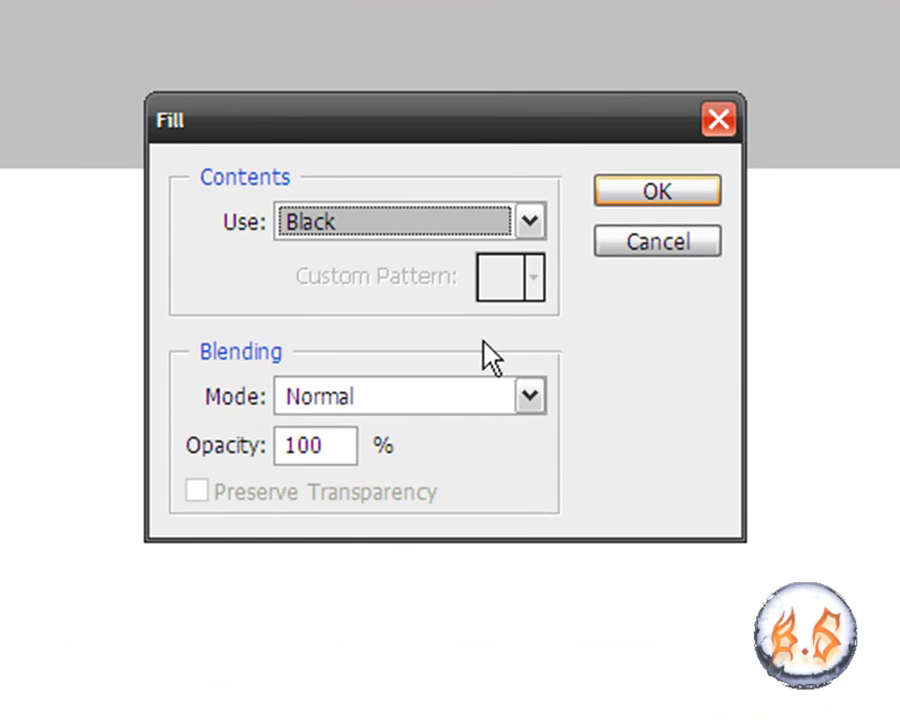
left_click(584, 185)
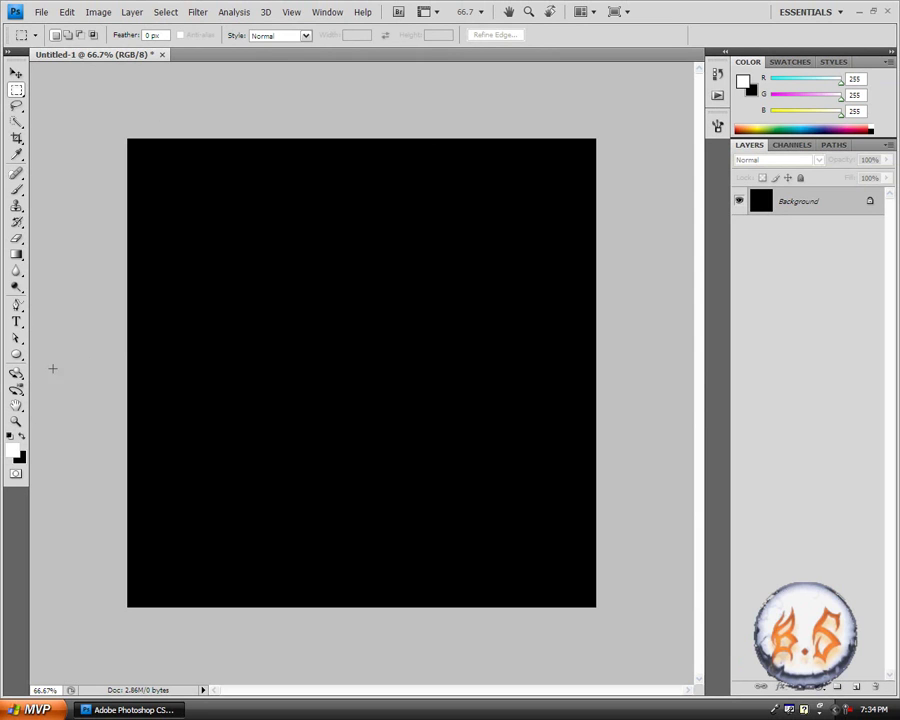
Add white 'Burn Status' text in 28 Days Later 150 pt, centred on the canvas.
left_click(16, 324)
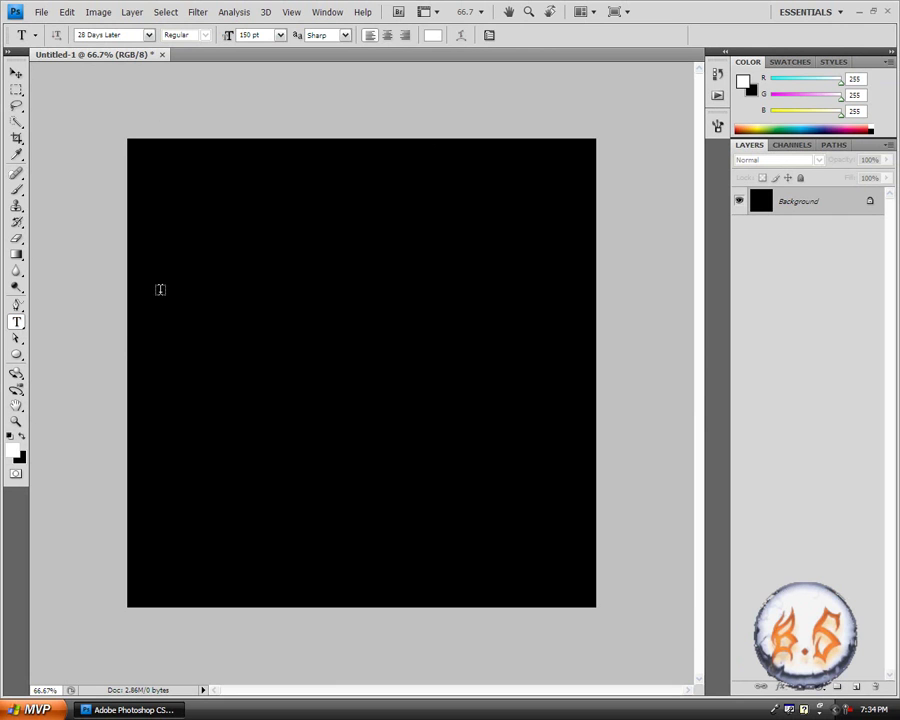
left_click_drag(152, 291, 562, 358)
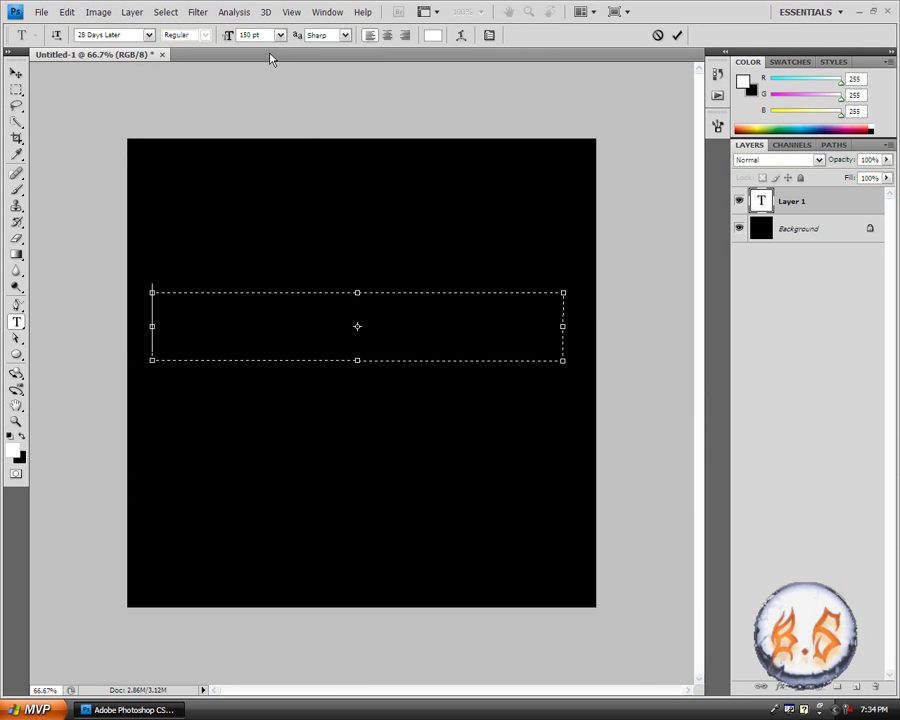
key("Caps_Lock")
type("B")
key("Caps_Lock")
type("urn")
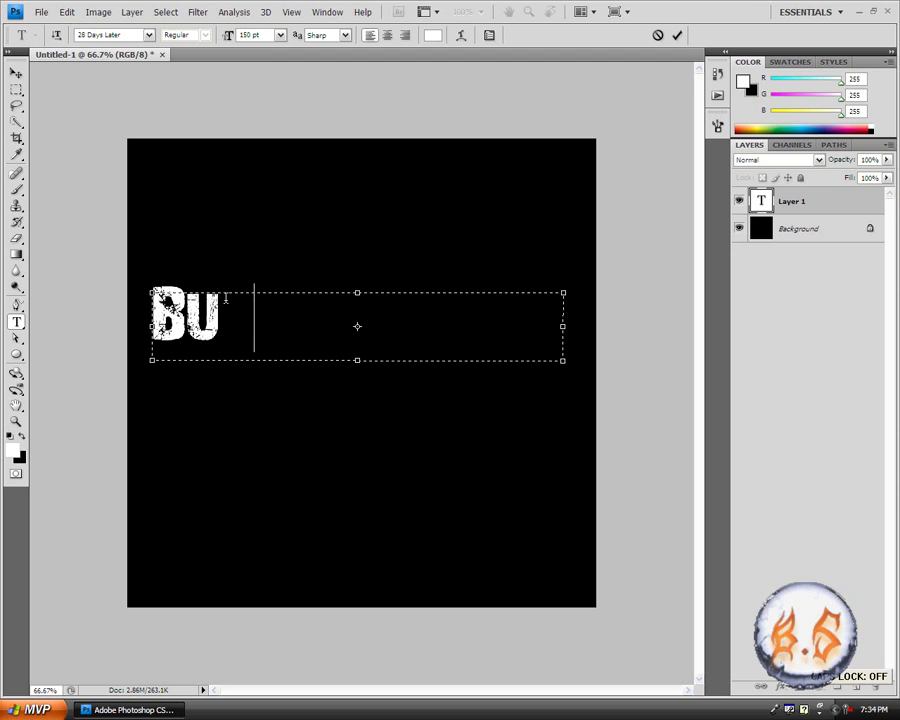
type(" S")
key("Caps_Lock")
type("tatus")
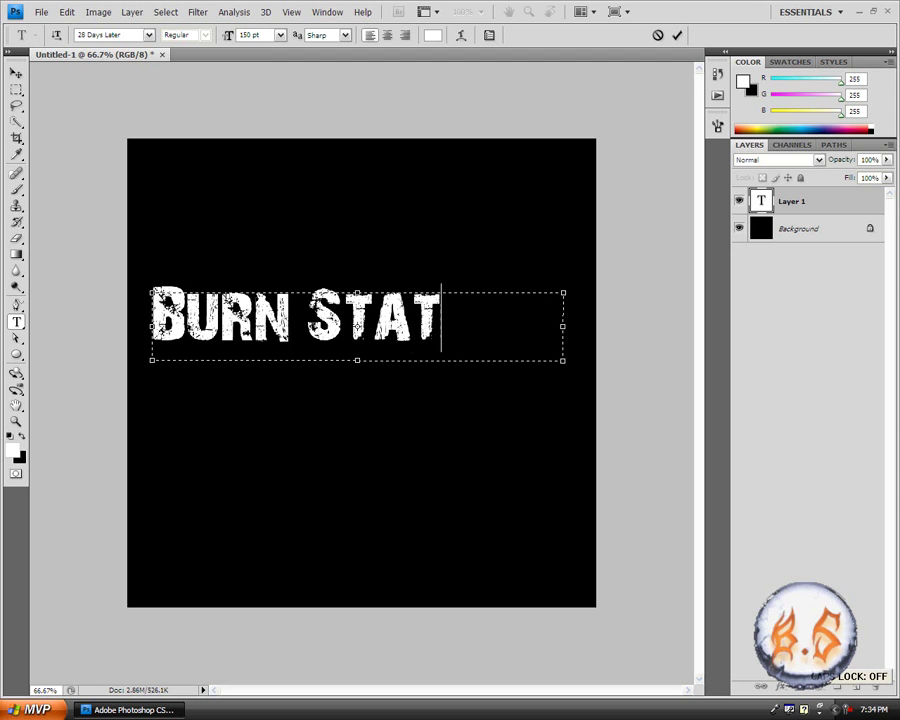
left_click(16, 73)
left_click_drag(330, 315, 363, 337)
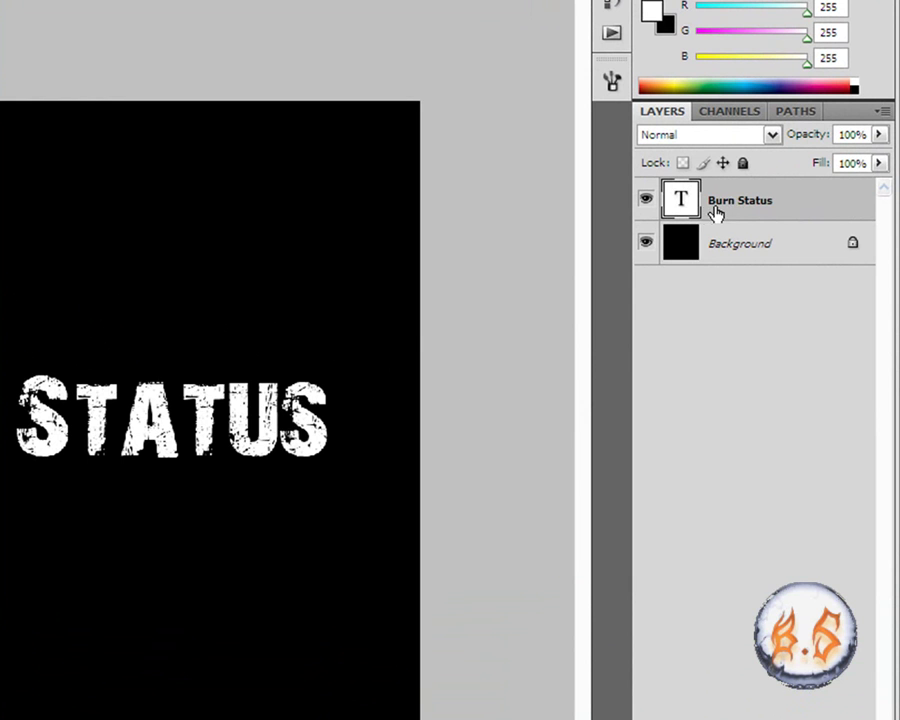
Duplicate the Burn Status layer as 'Burn Status copy' and reselect the original layer.
right_click(706, 207)
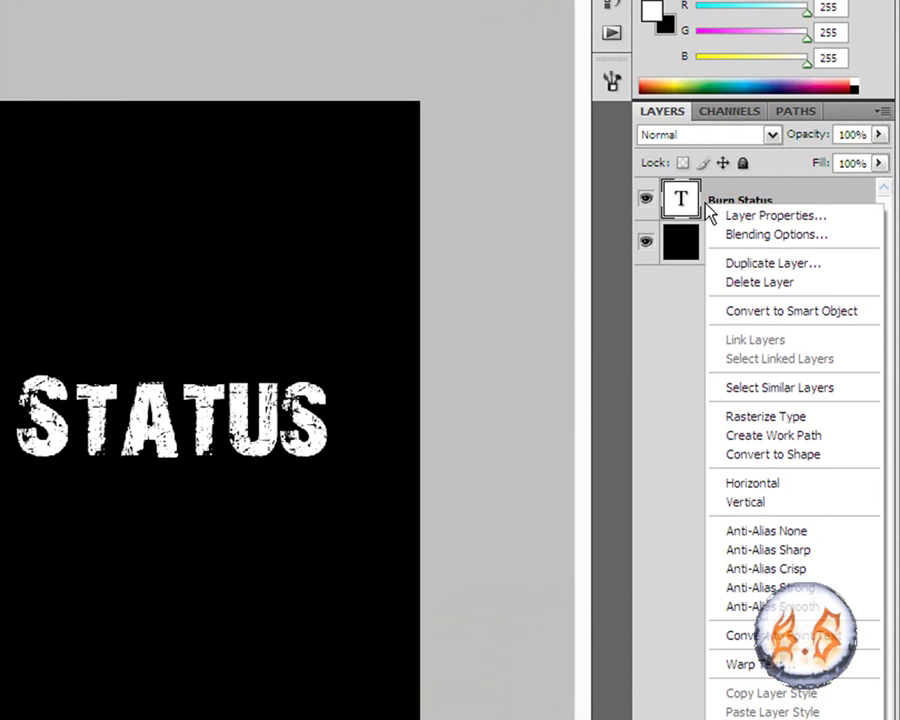
left_click(744, 263)
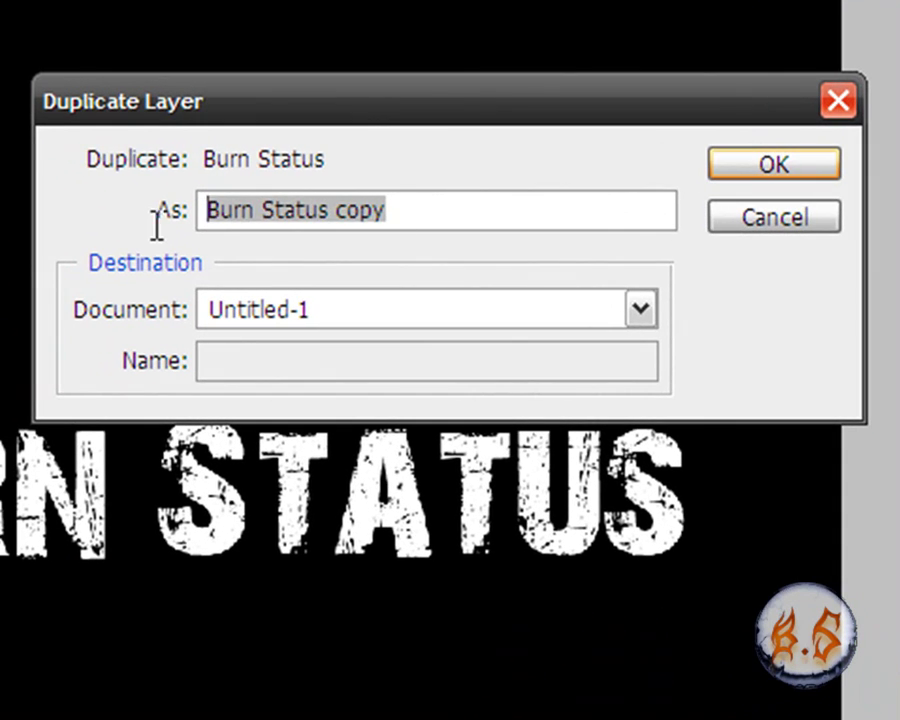
left_click(430, 208)
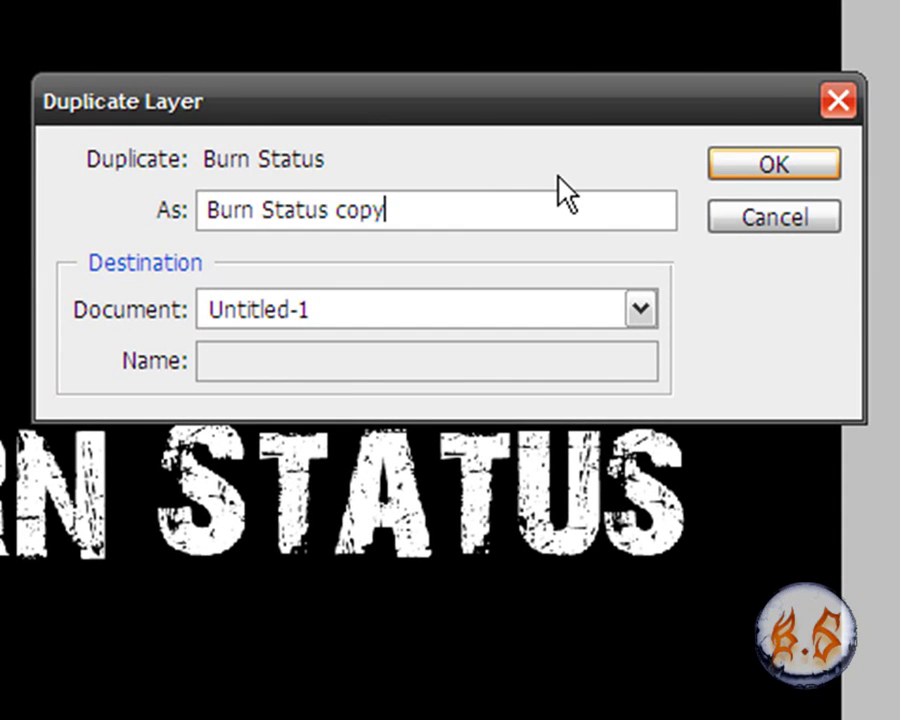
left_click(771, 166)
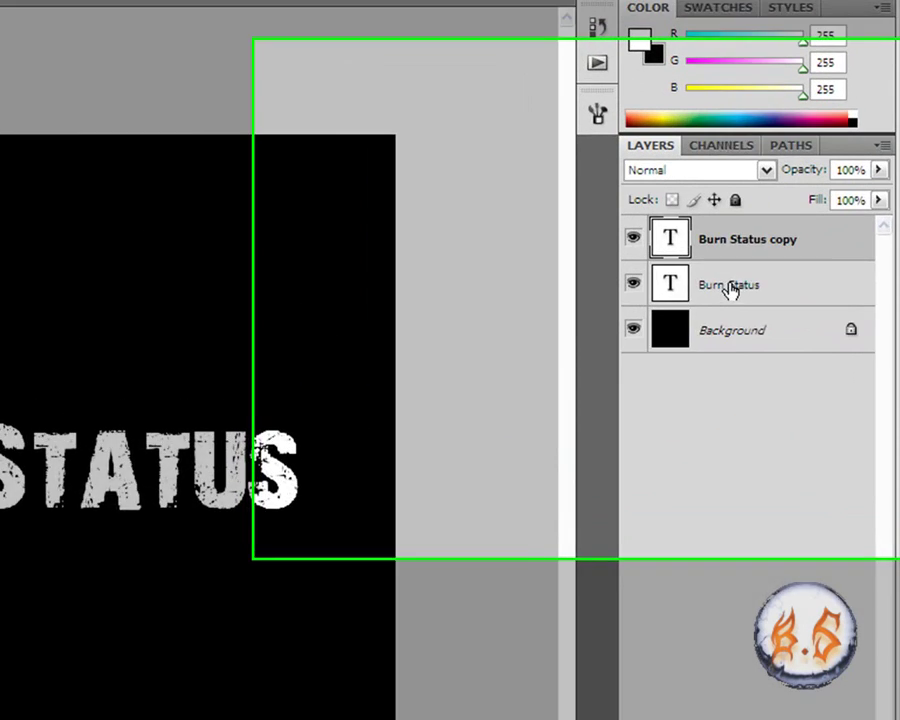
left_click(793, 233)
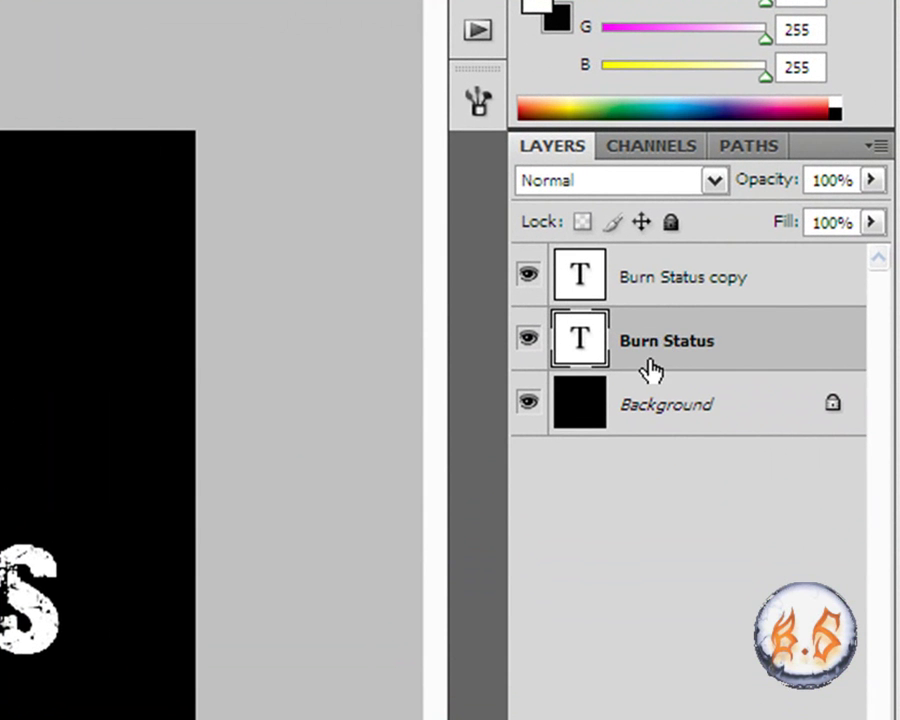
left_click(698, 292)
left_click(681, 338)
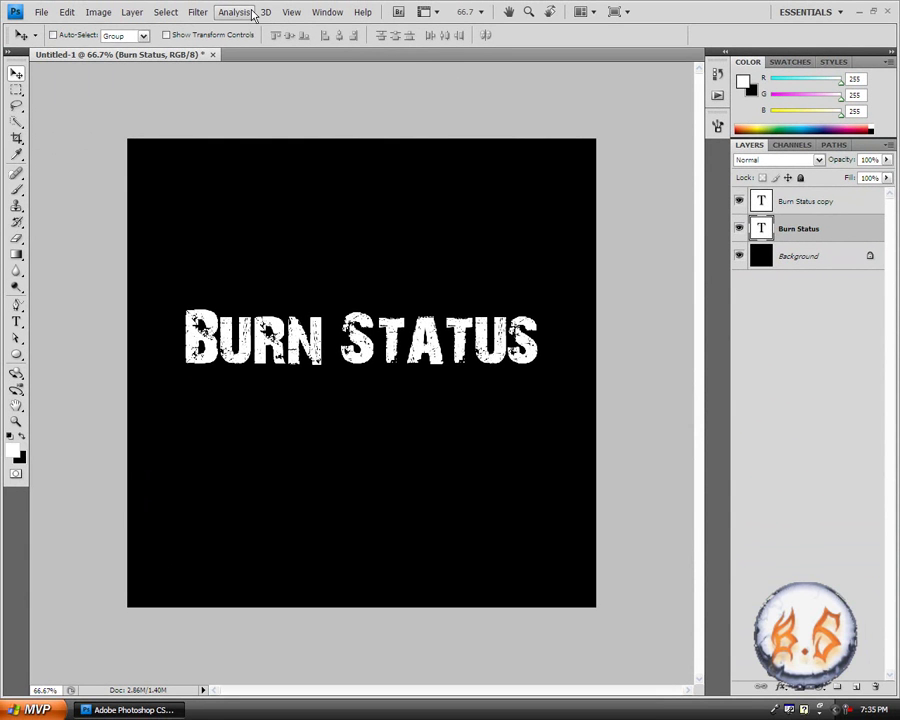
Rasterize the Burn Status layer and apply Wind from the Right twice.
left_click(197, 12)
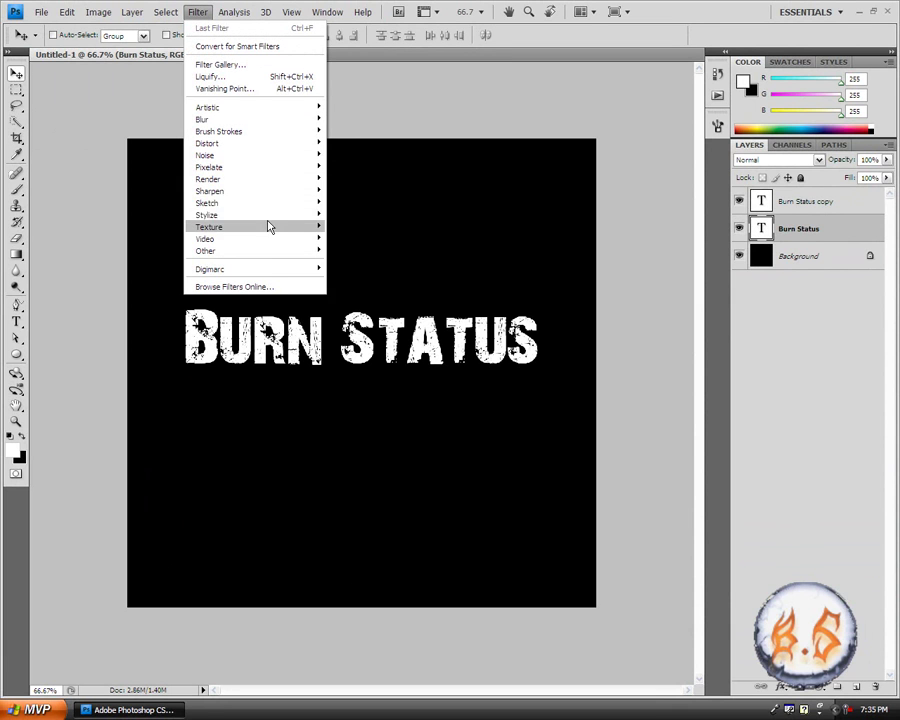
mouse_move(283, 218)
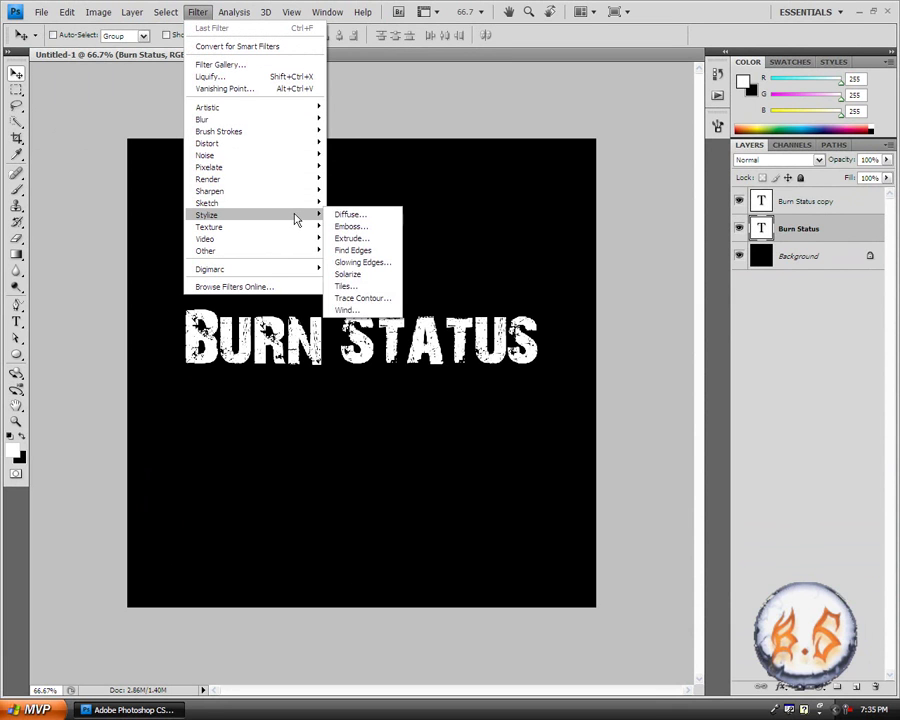
left_click(342, 309)
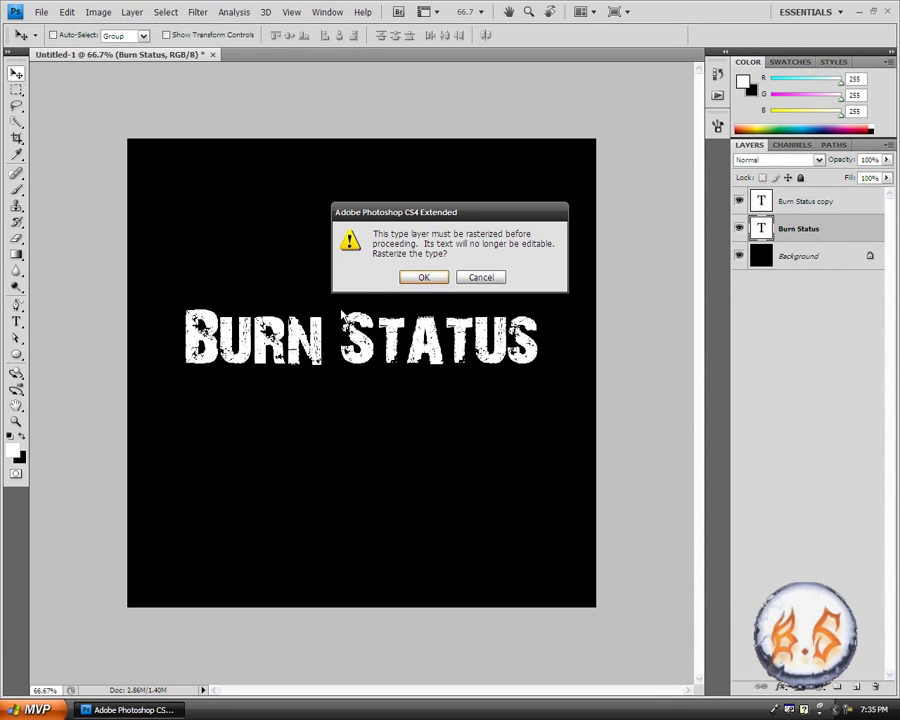
left_click(432, 279)
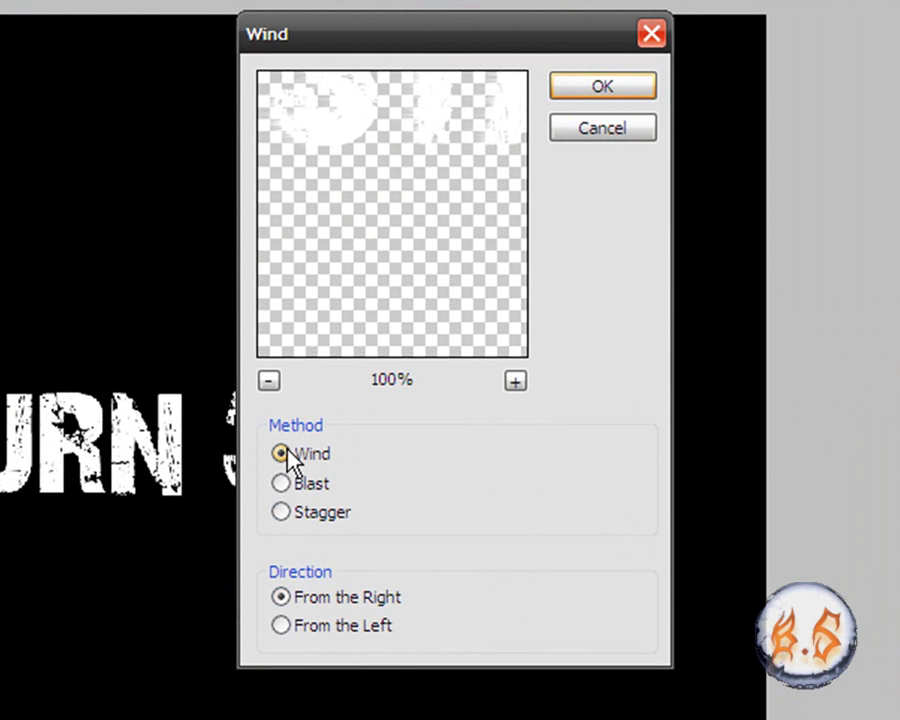
left_click(628, 96)
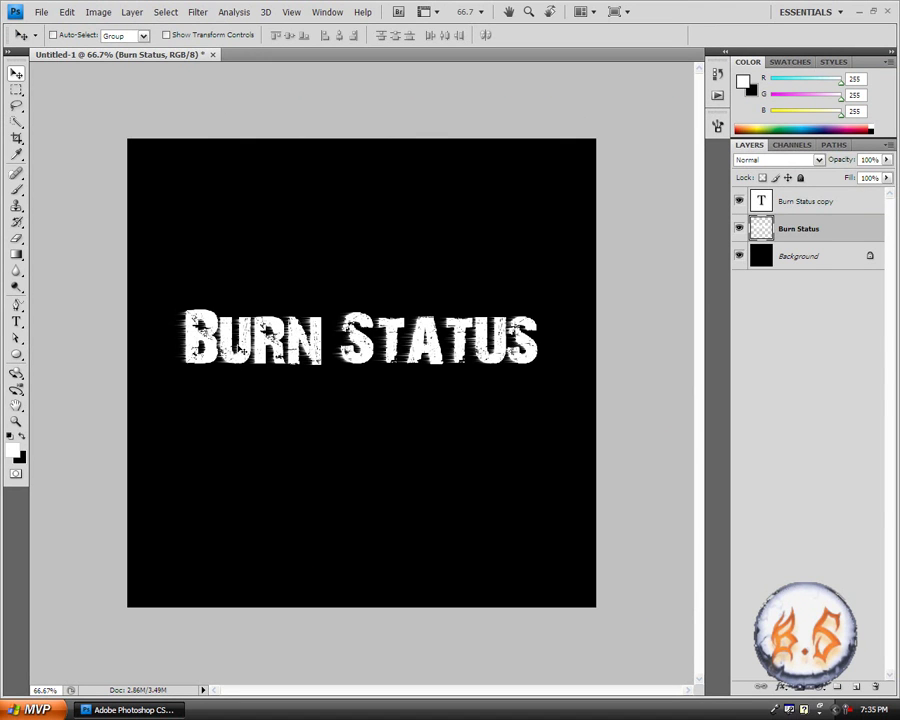
key("ctrl+f")
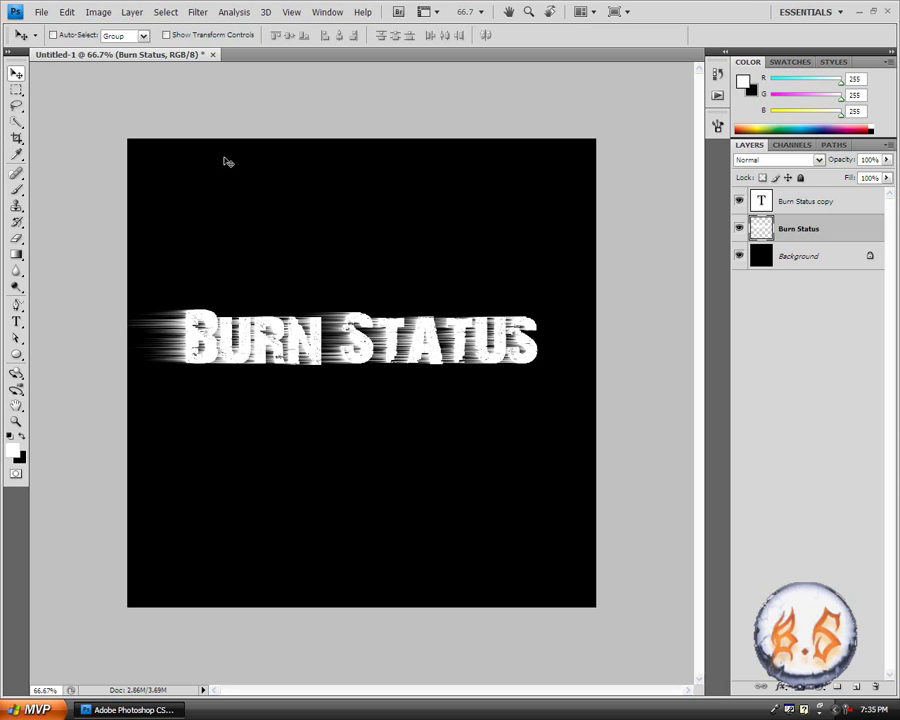
Apply Wind from the Left twice to streak the text rightward.
left_click(198, 12)
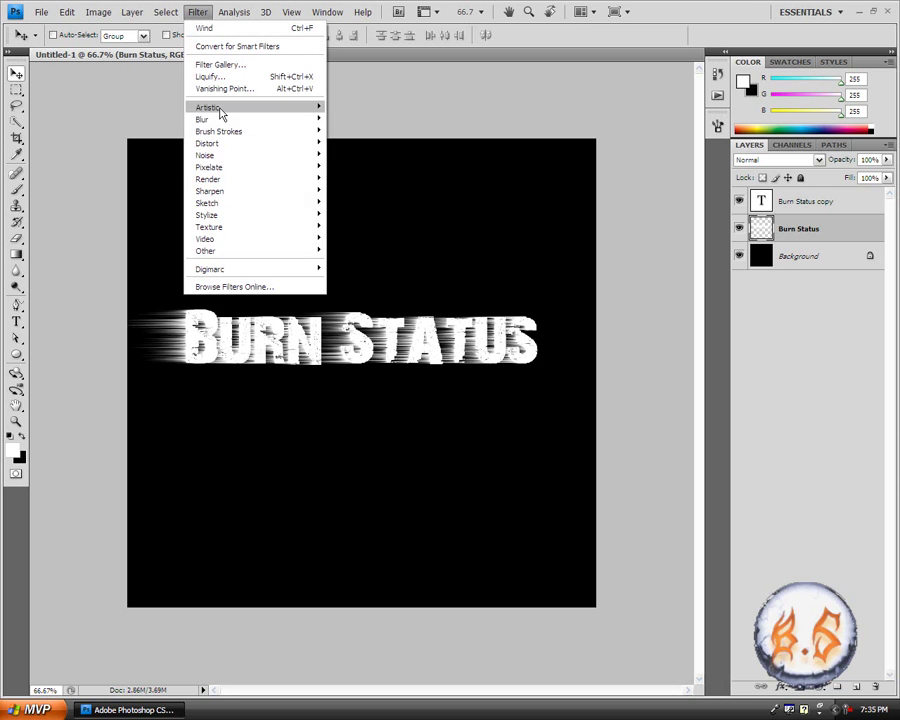
mouse_move(271, 215)
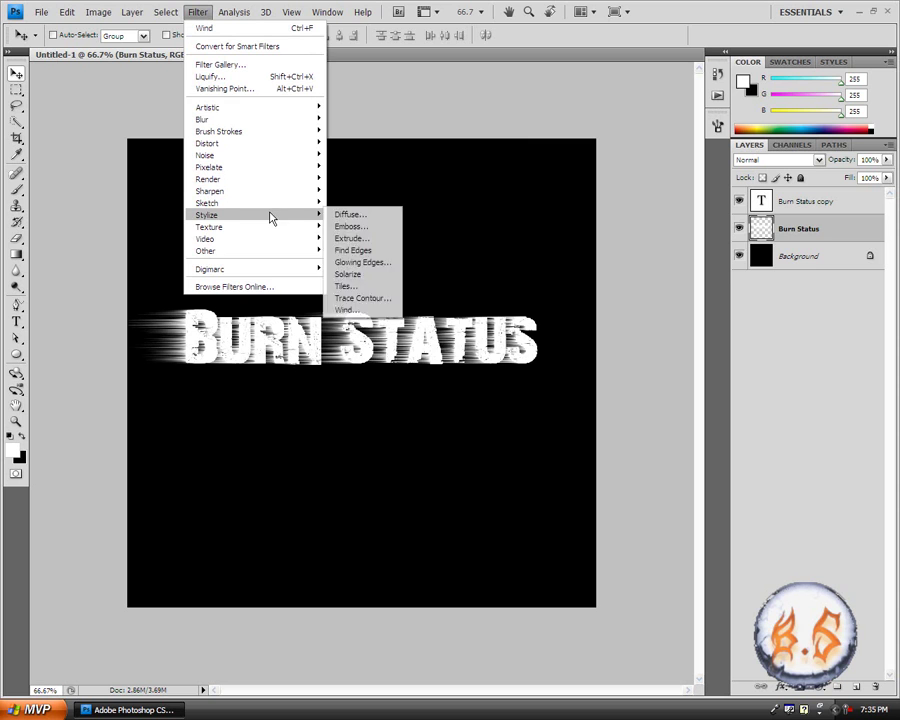
left_click(348, 310)
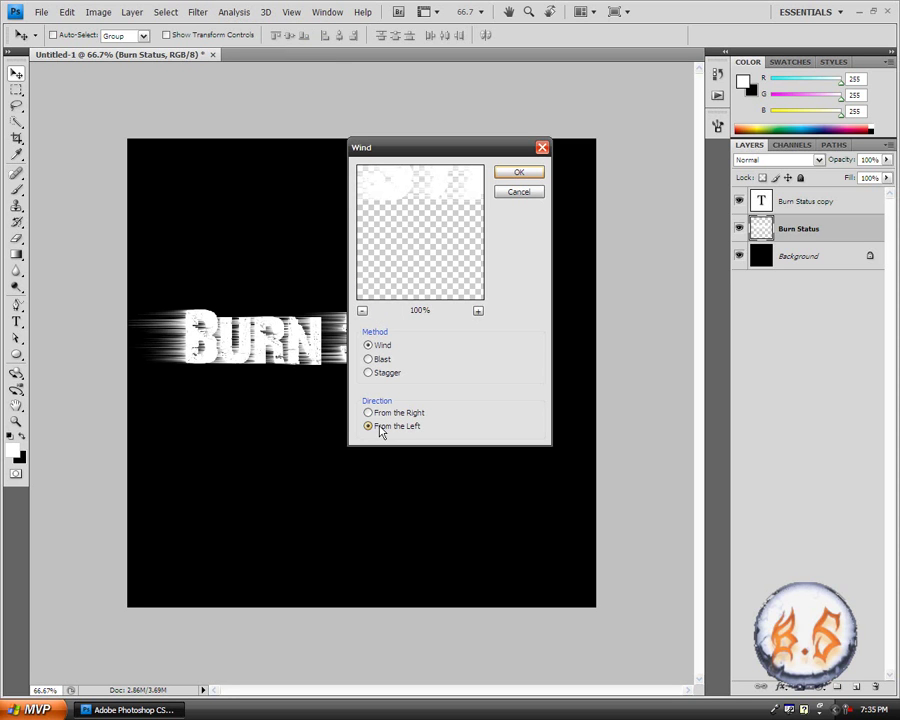
left_click(520, 173)
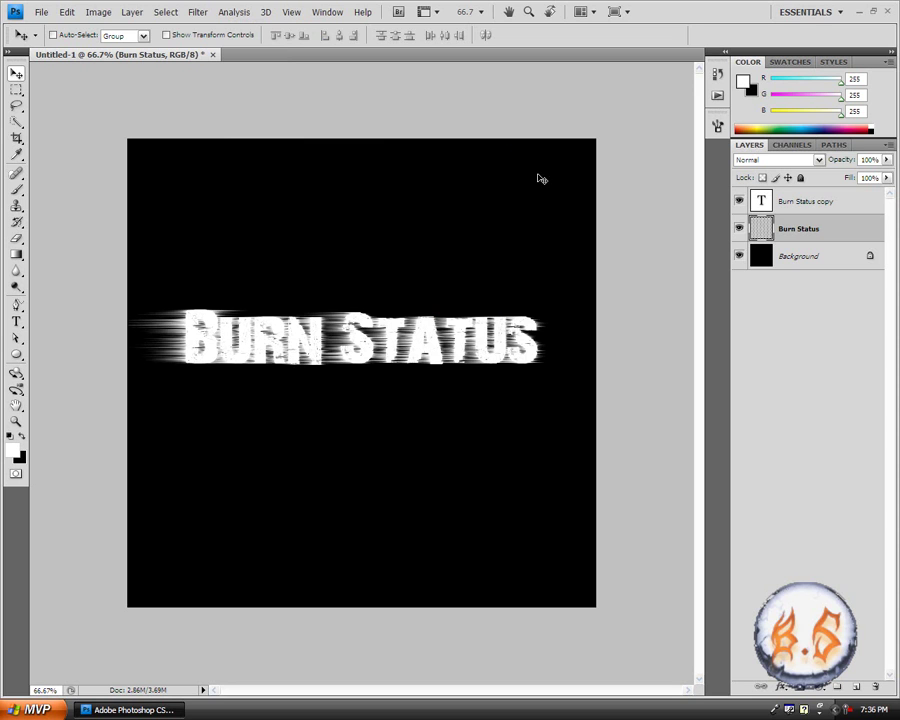
key("ctrl+f")
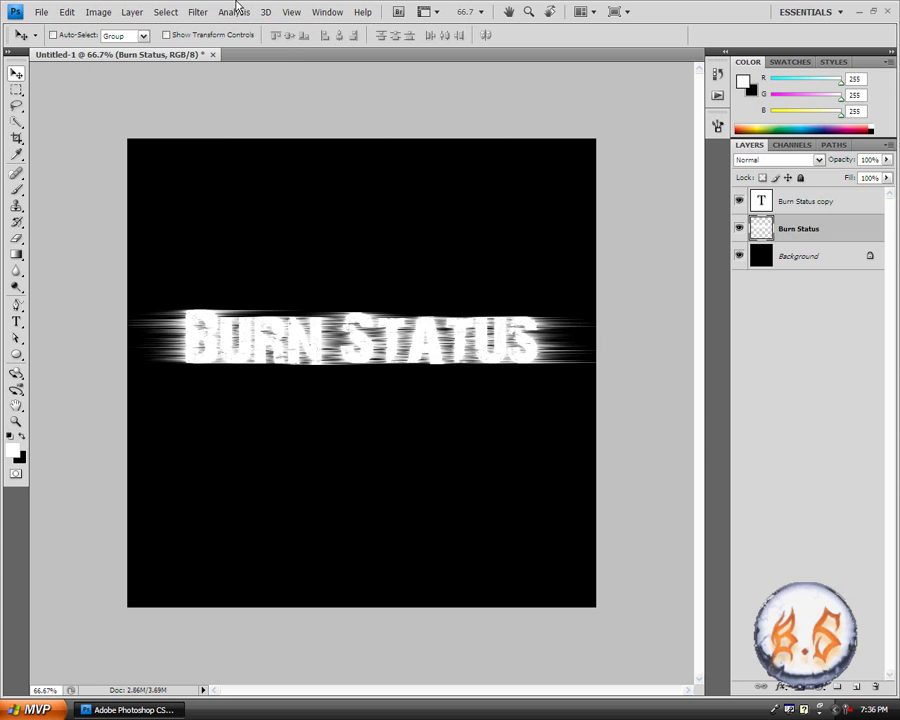
left_click(96, 13)
mouse_move(148, 134)
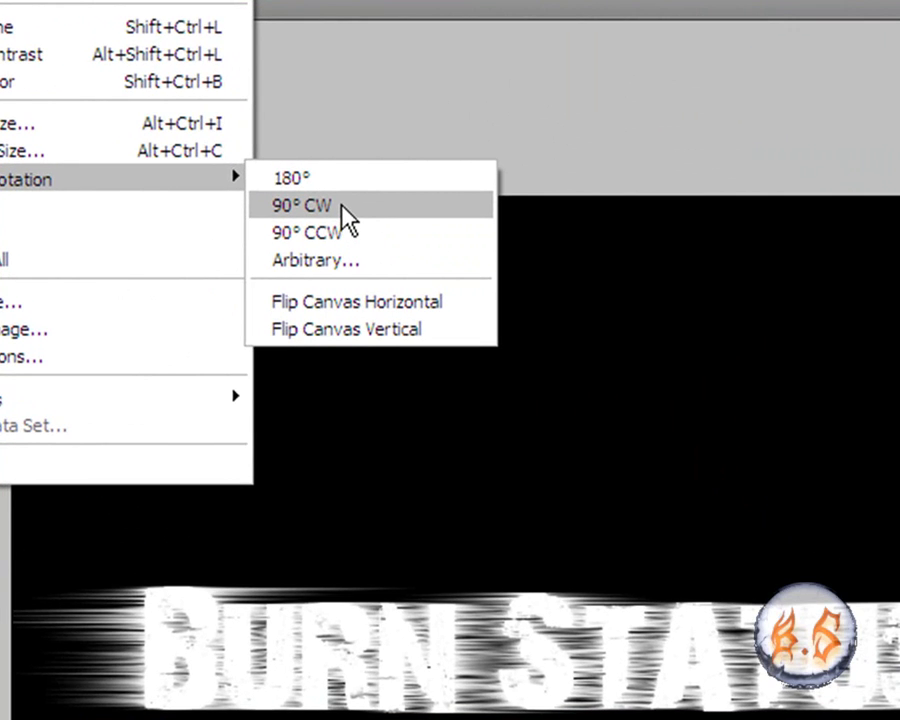
Rotate the canvas 90° clockwise and apply Wind from the Left twice.
left_click(342, 207)
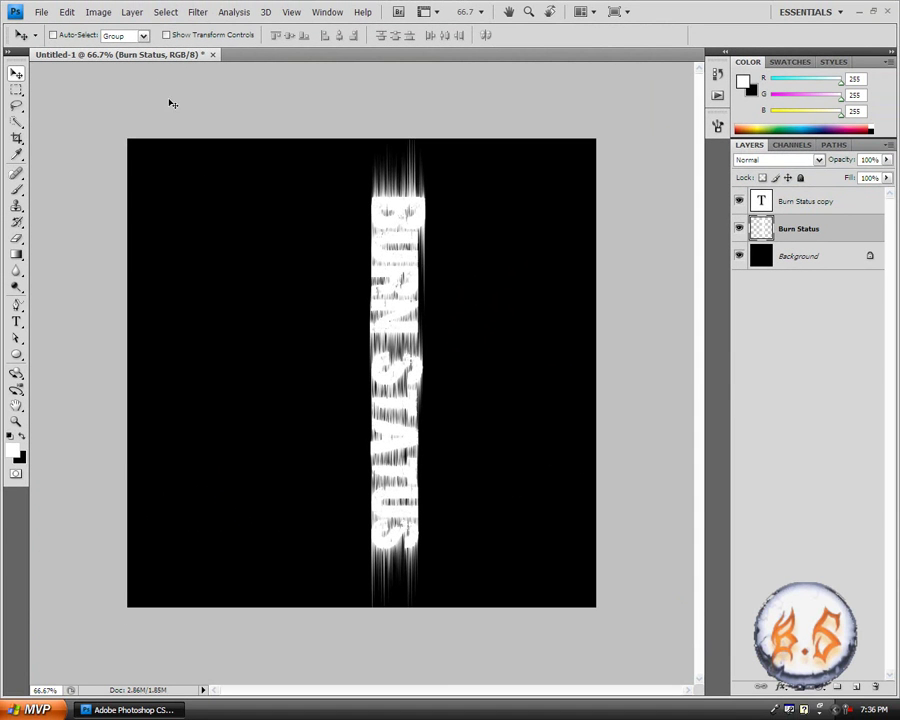
left_click(198, 12)
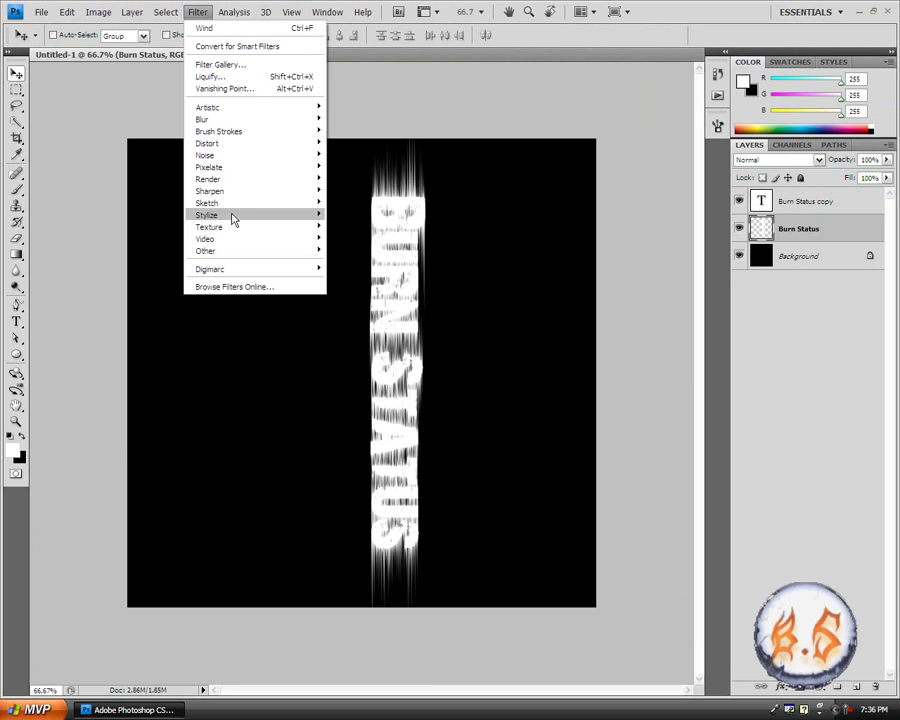
mouse_move(262, 215)
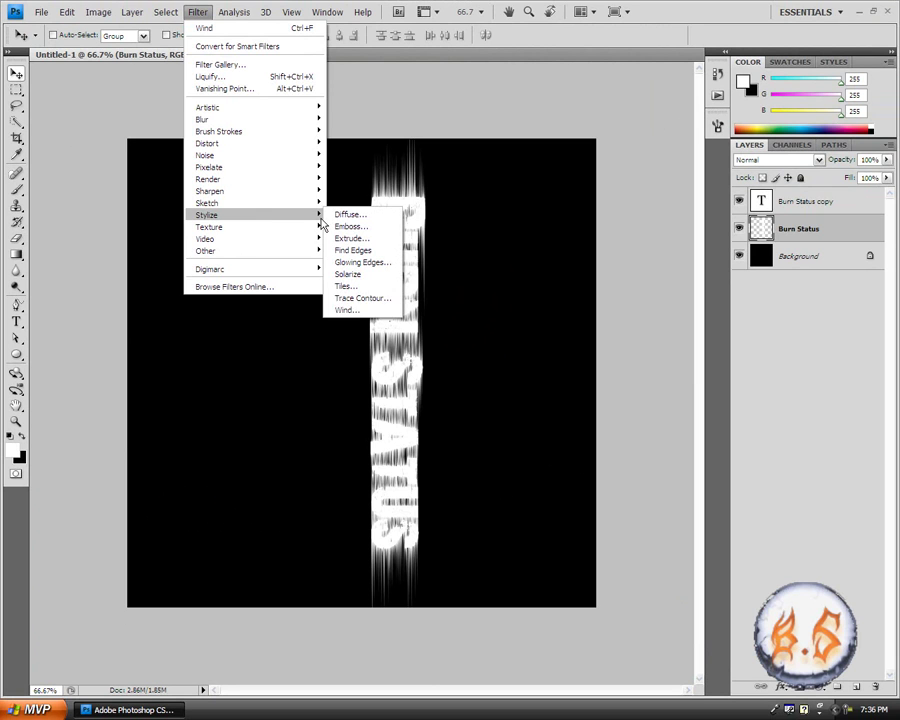
left_click(357, 313)
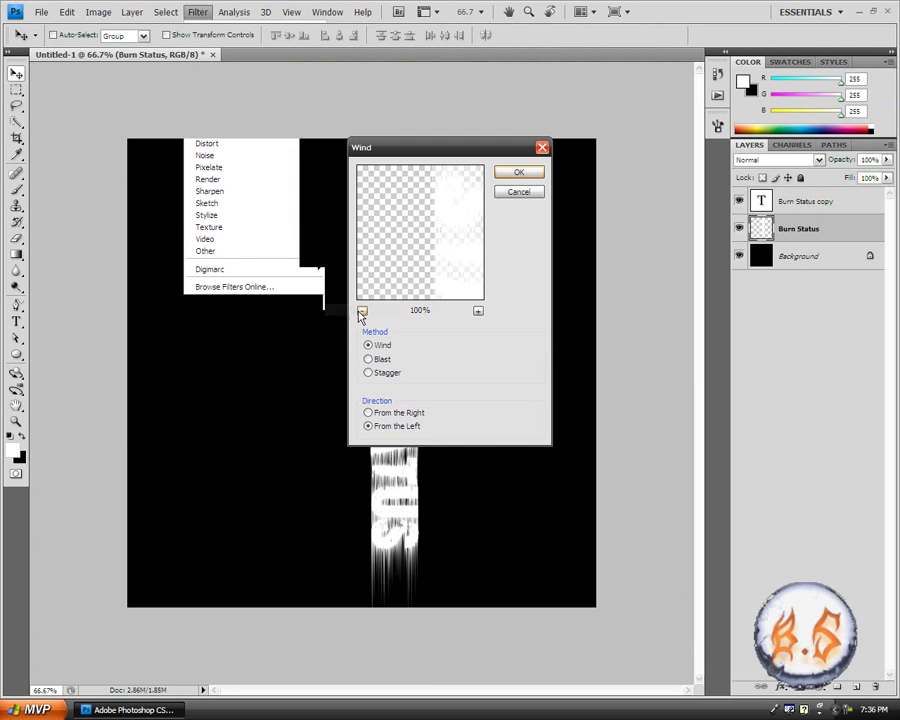
left_click(524, 173)
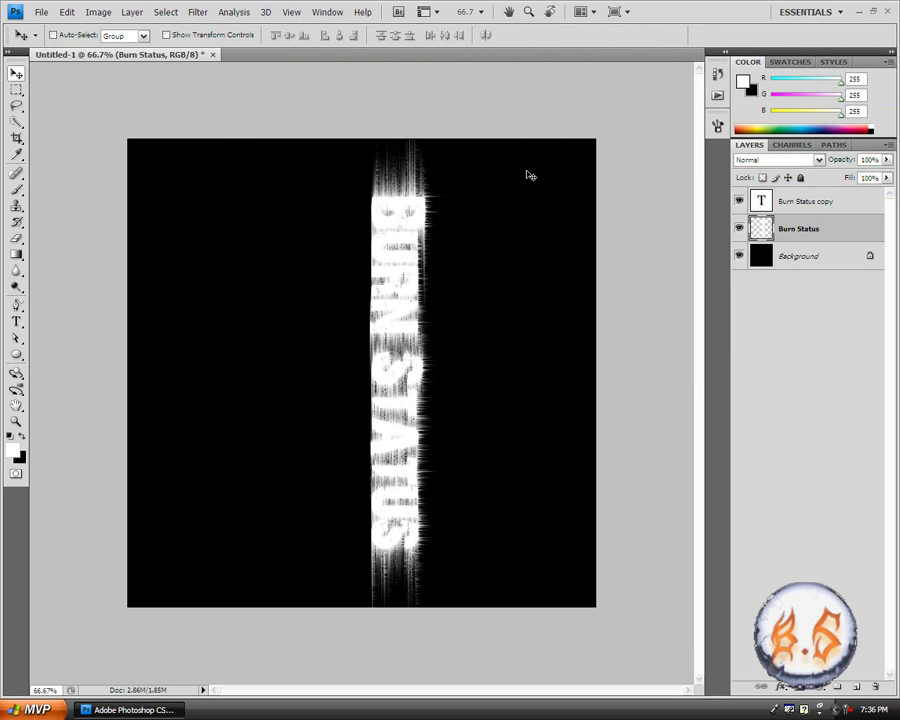
key("ctrl+f")
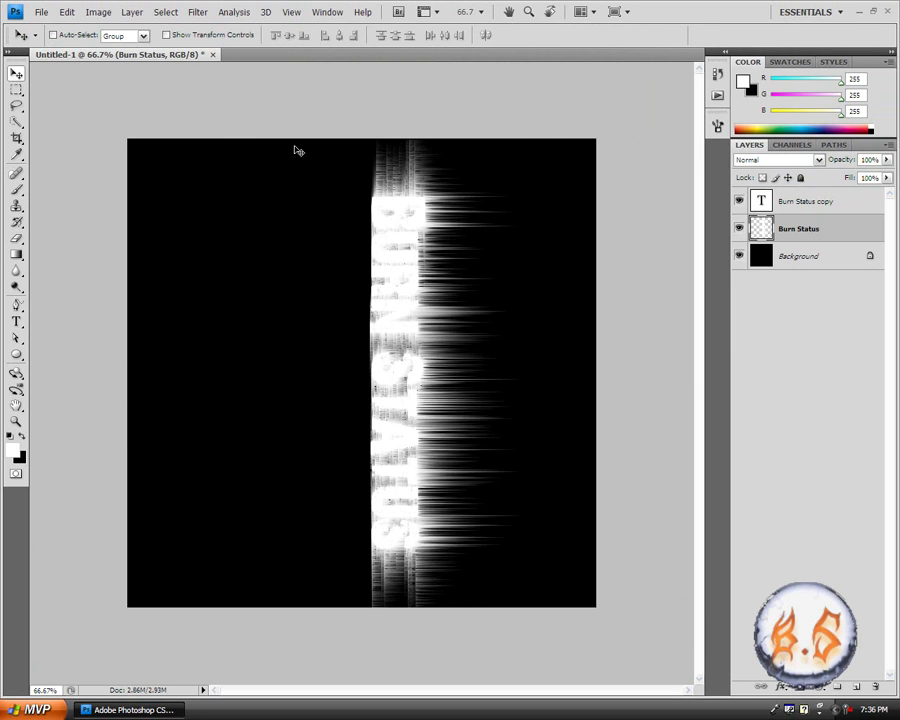
Apply Wind from the Right three times to lengthen the opposite streaks.
left_click(197, 12)
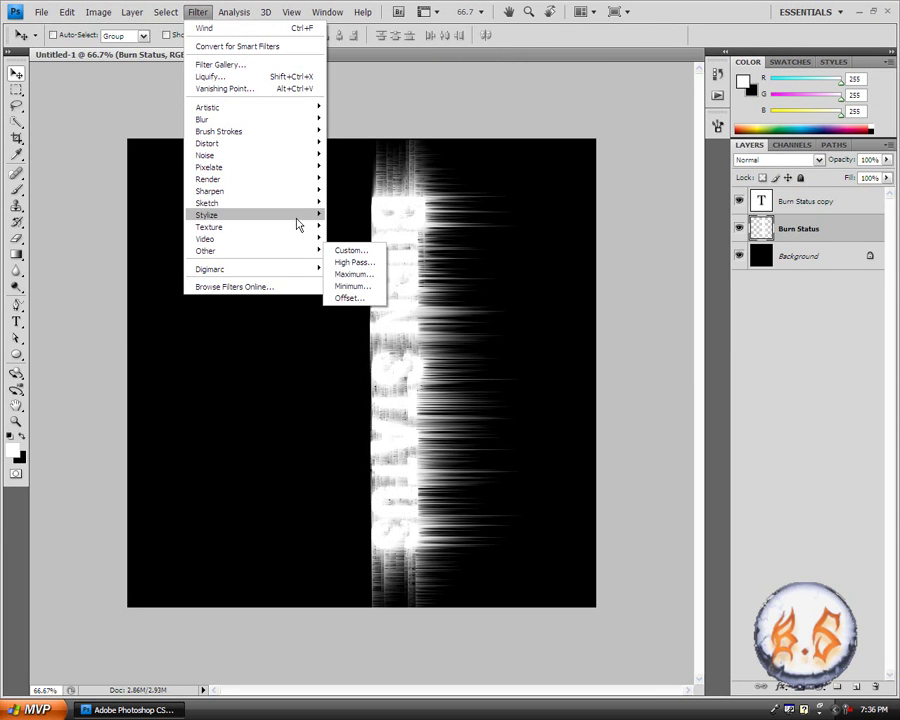
mouse_move(313, 218)
left_click(358, 310)
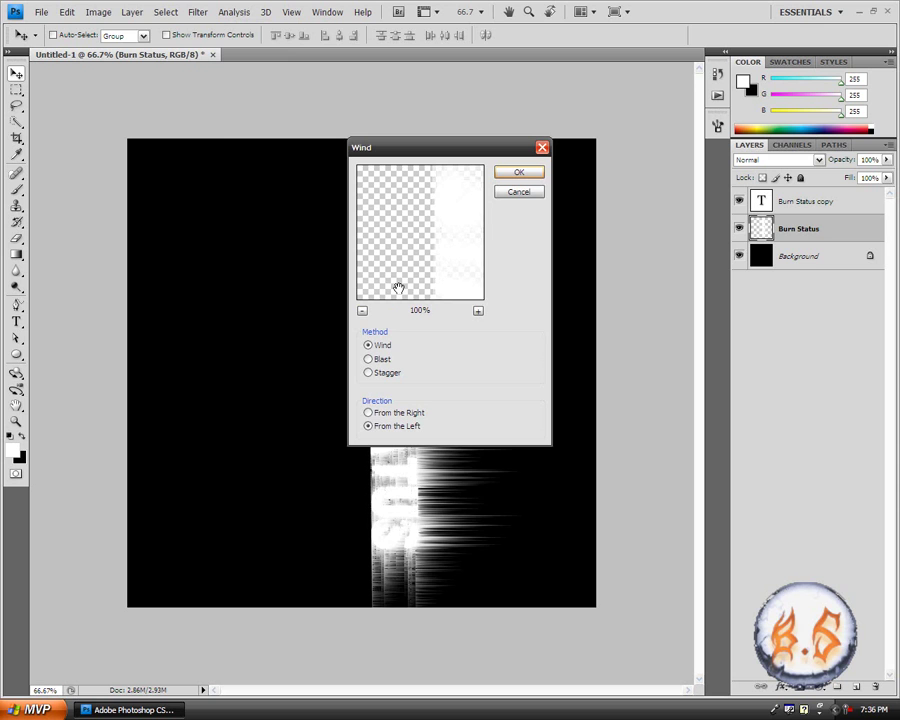
left_click(368, 413)
left_click(537, 174)
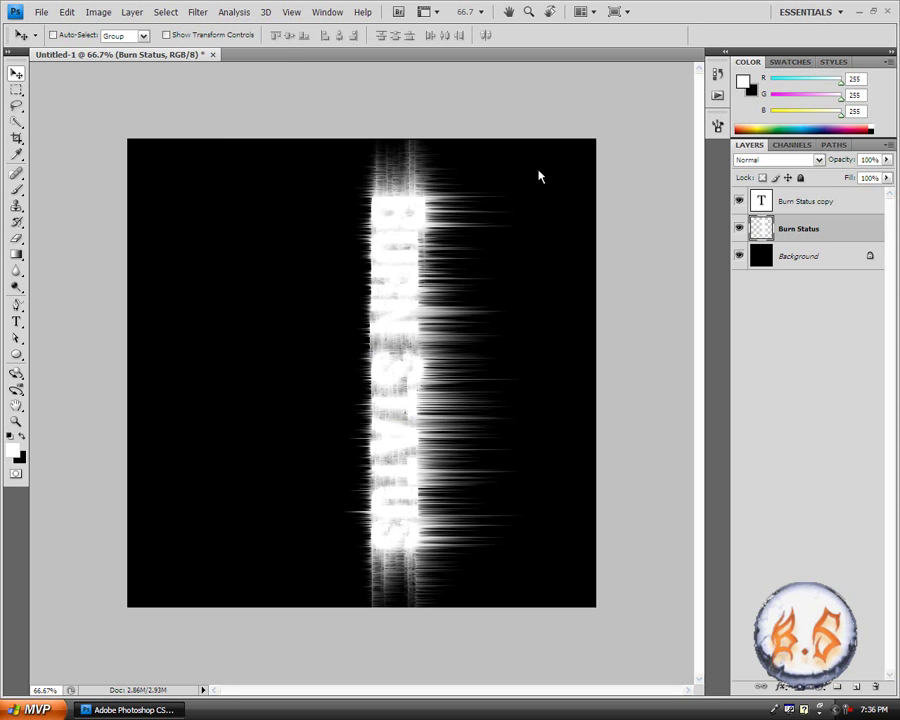
key("ctrl+f")
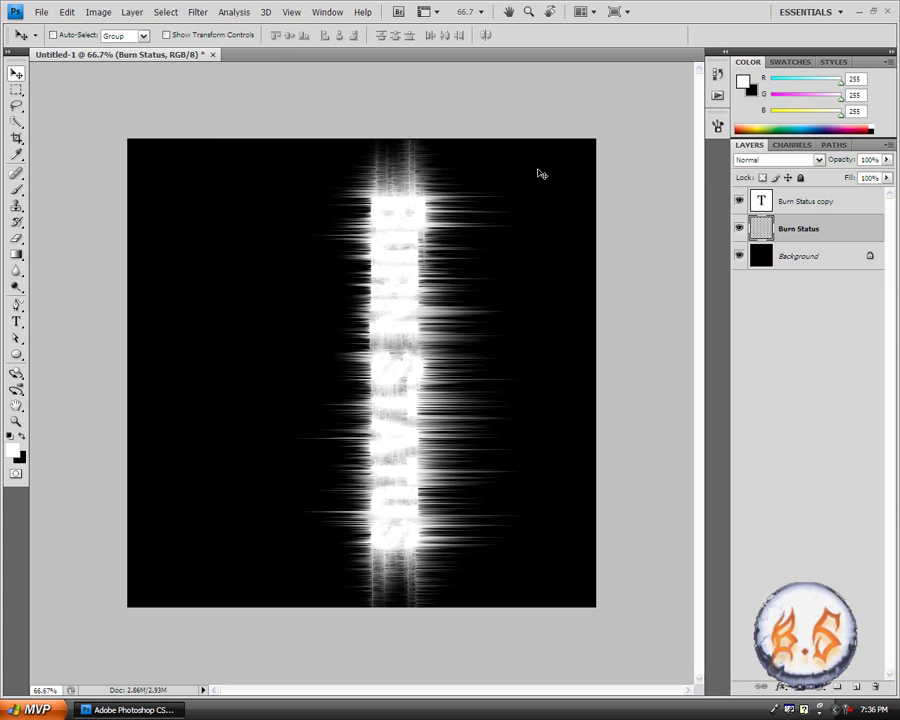
key("ctrl+f")
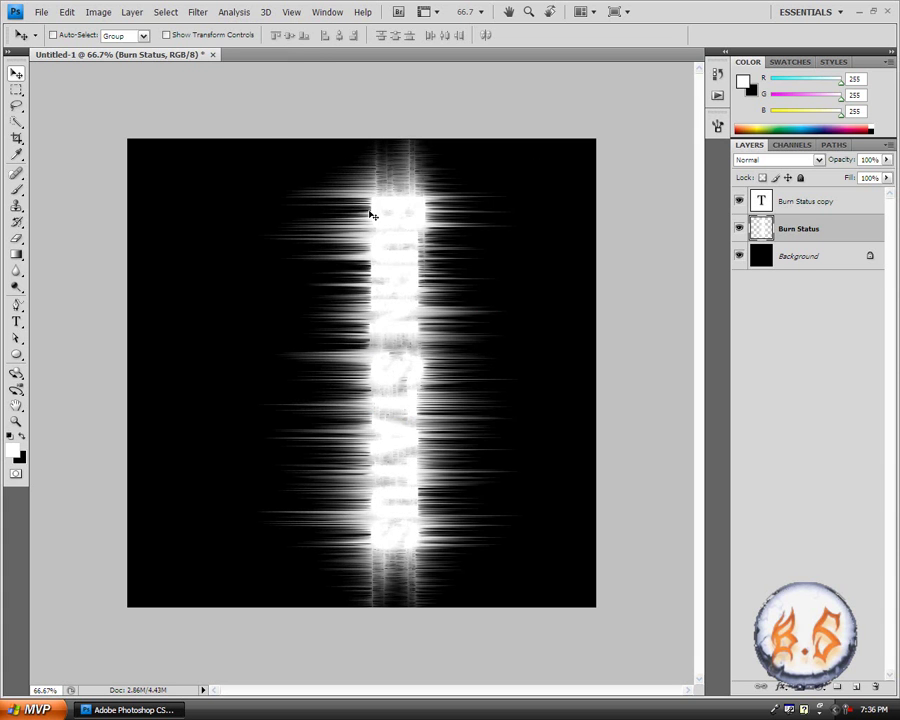
left_click(97, 13)
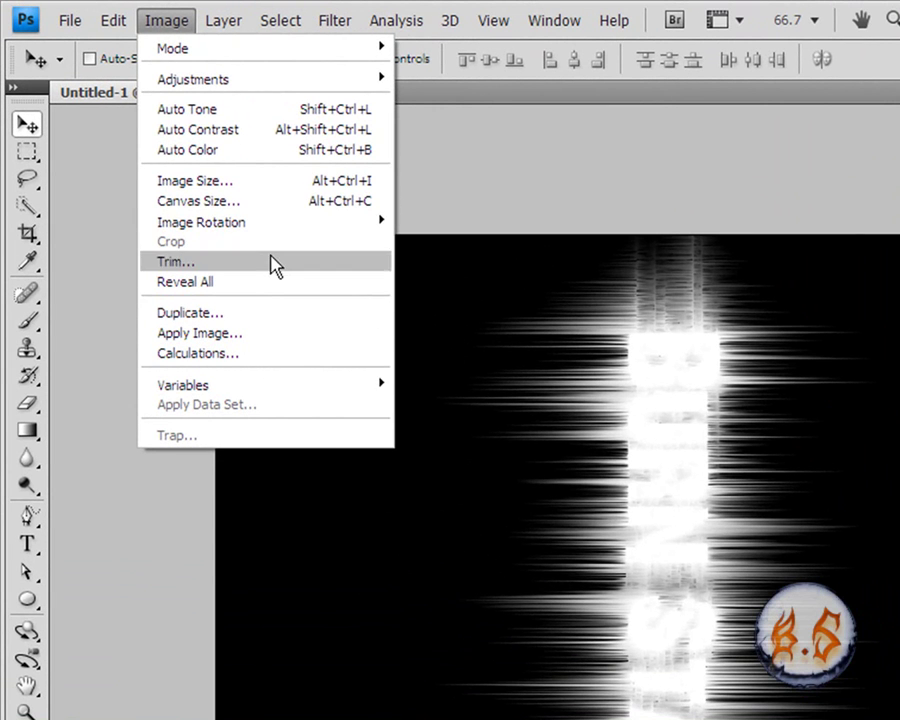
Rotate the canvas 90° counter-clockwise so Burn Status reads horizontally.
mouse_move(307, 233)
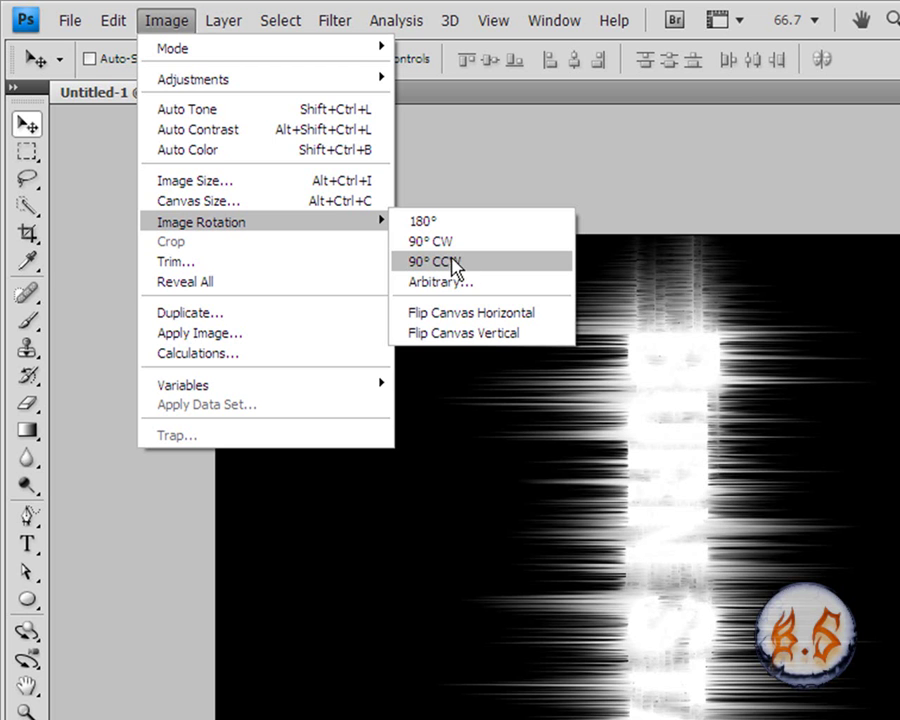
left_click(452, 263)
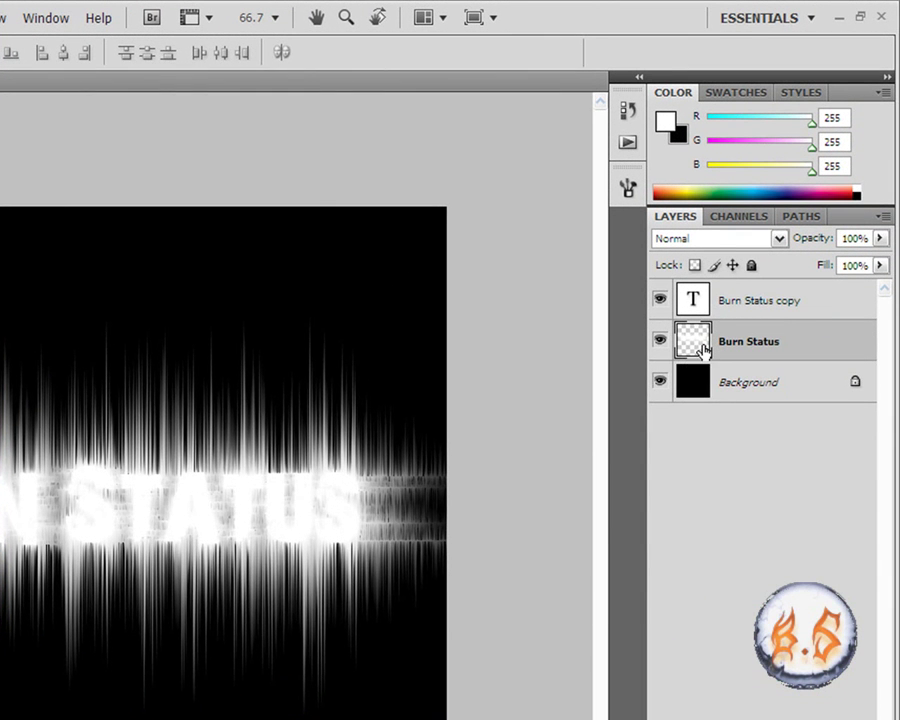
Add a Color Overlay effect to the Burn Status layer through Blending Options.
right_click(703, 348)
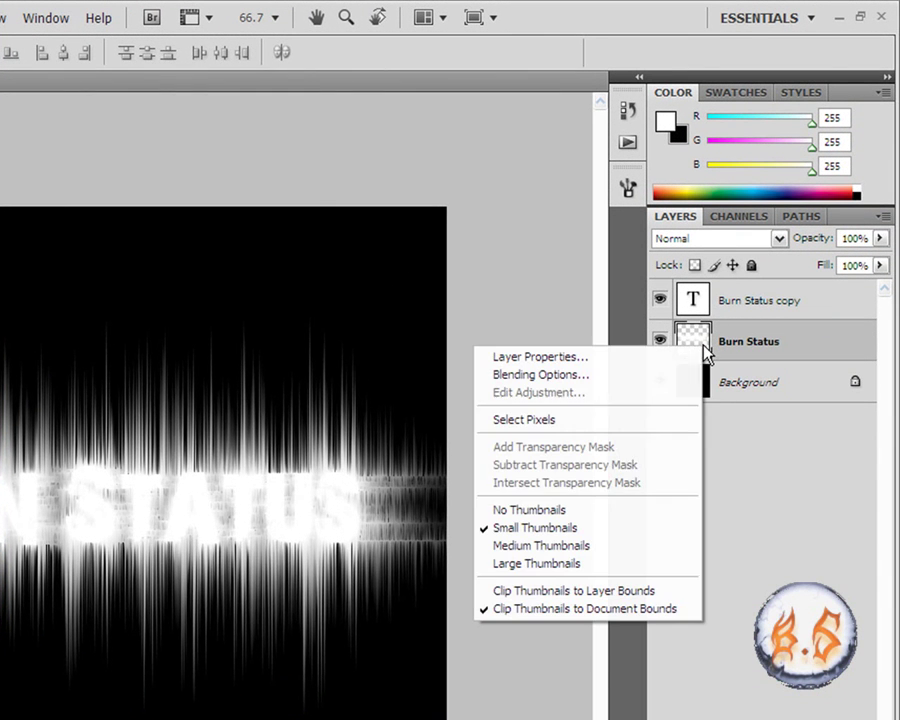
left_click(643, 376)
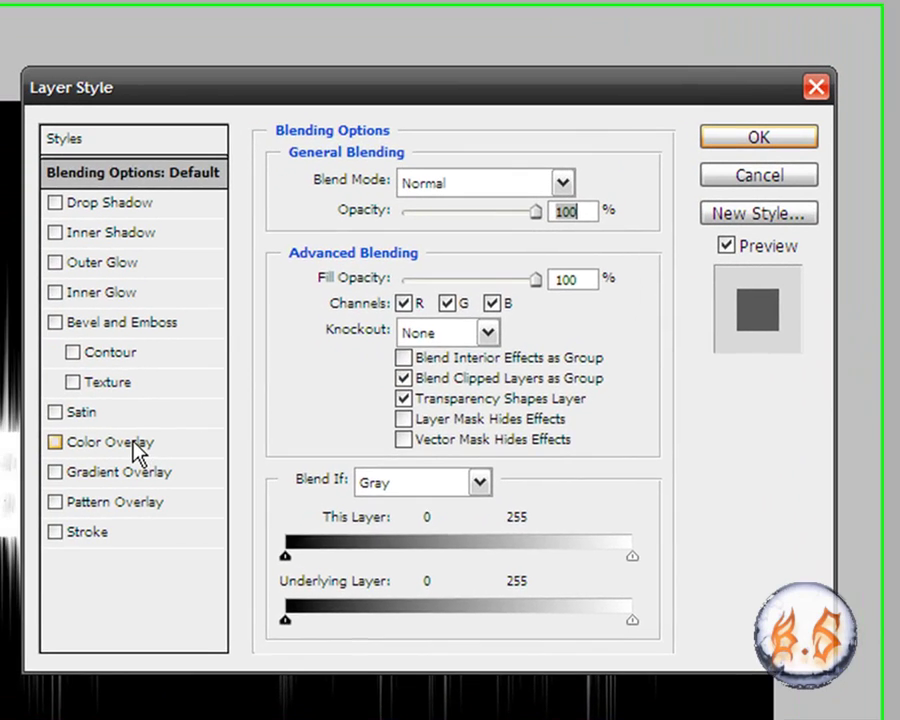
left_click(137, 449)
left_click(593, 177)
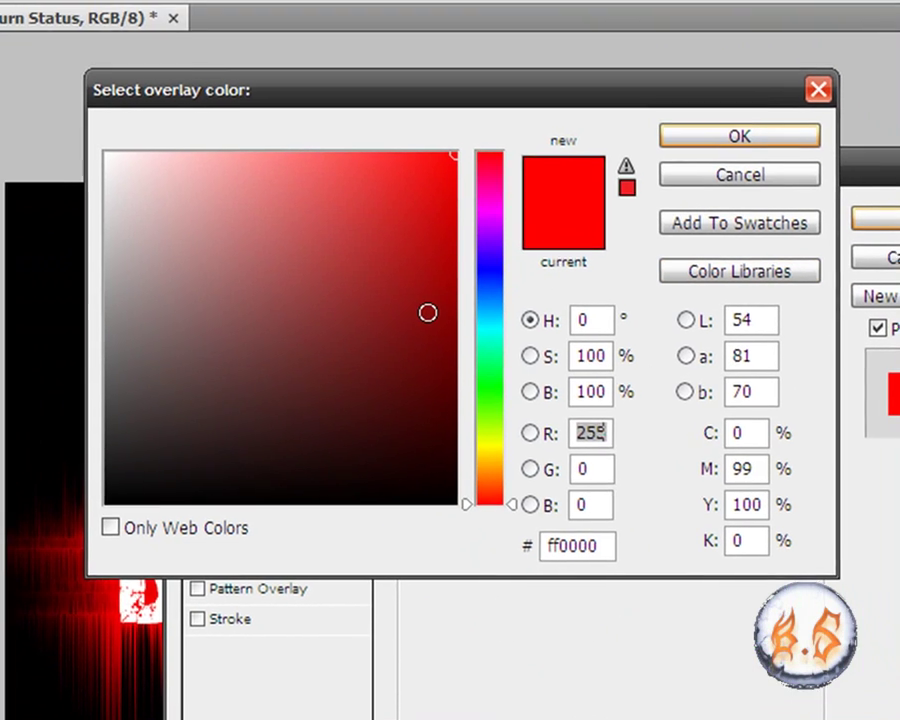
left_click_drag(427, 313, 486, 510)
left_click(524, 505)
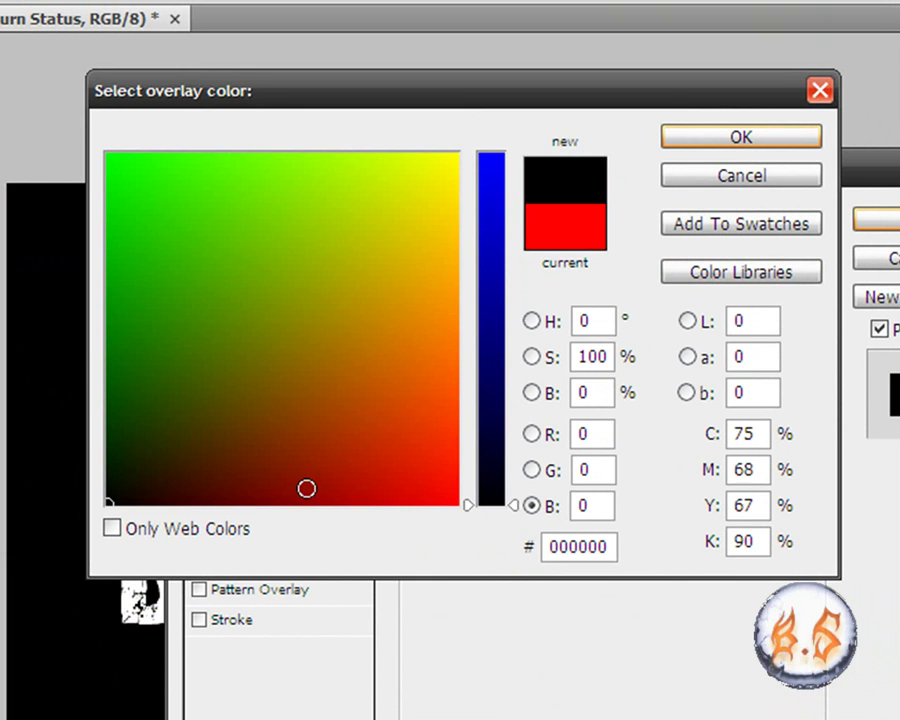
left_click_drag(470, 512, 500, 266)
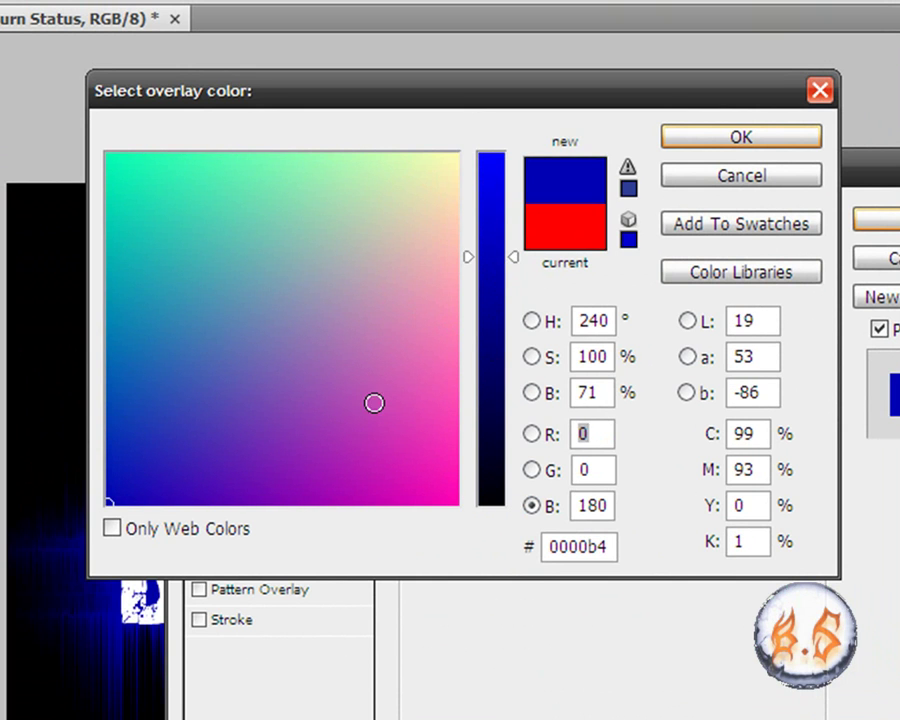
left_click_drag(371, 402, 484, 128)
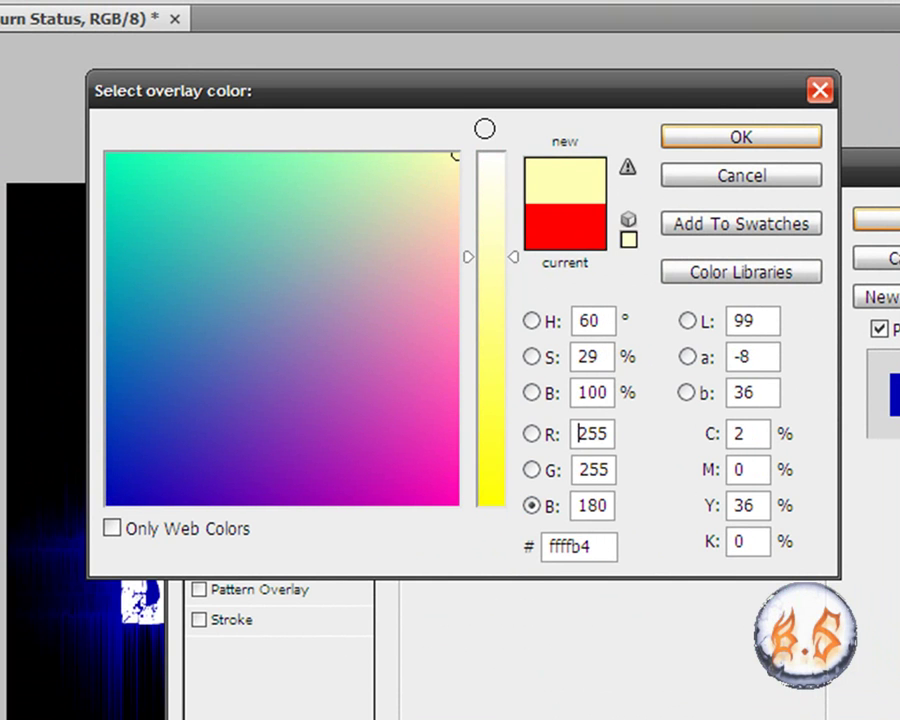
left_click(114, 530)
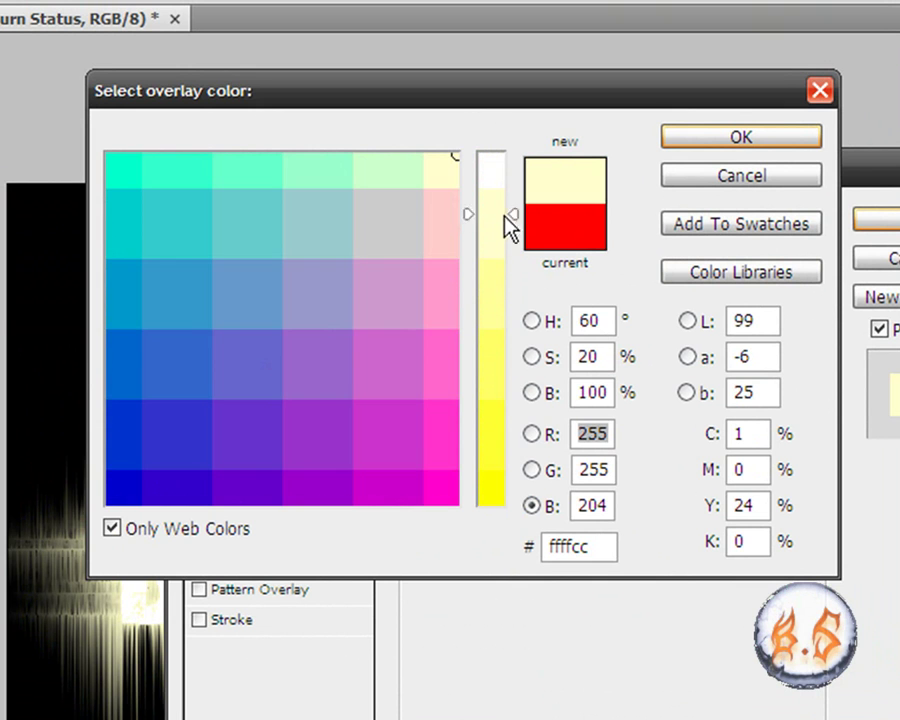
left_click_drag(506, 225, 515, 181)
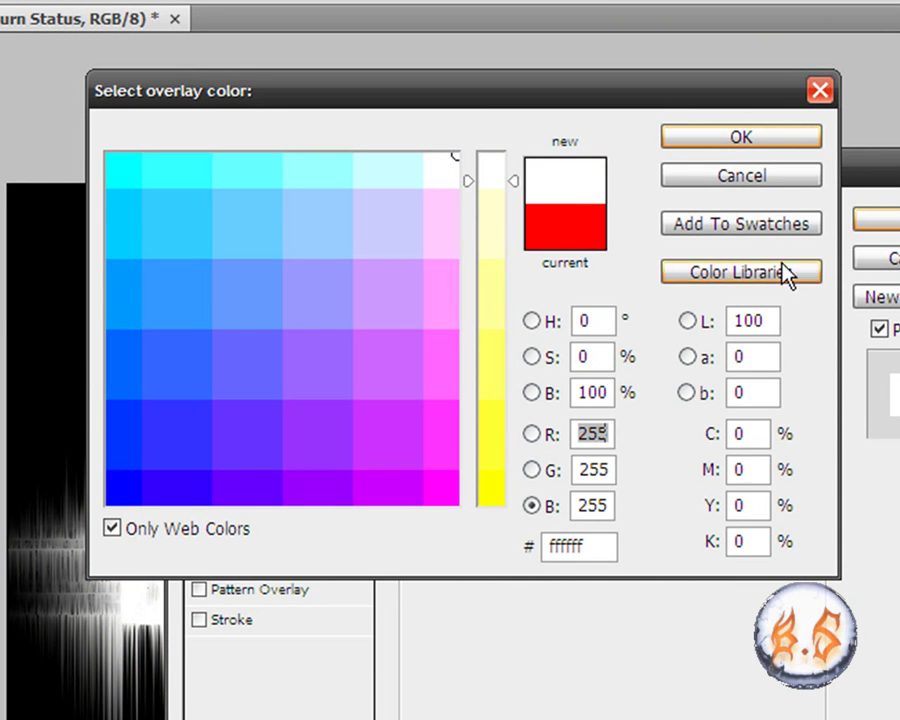
left_click(782, 180)
Set the overlay colour to pure red (ff0000) and apply the layer style.
left_click(727, 265)
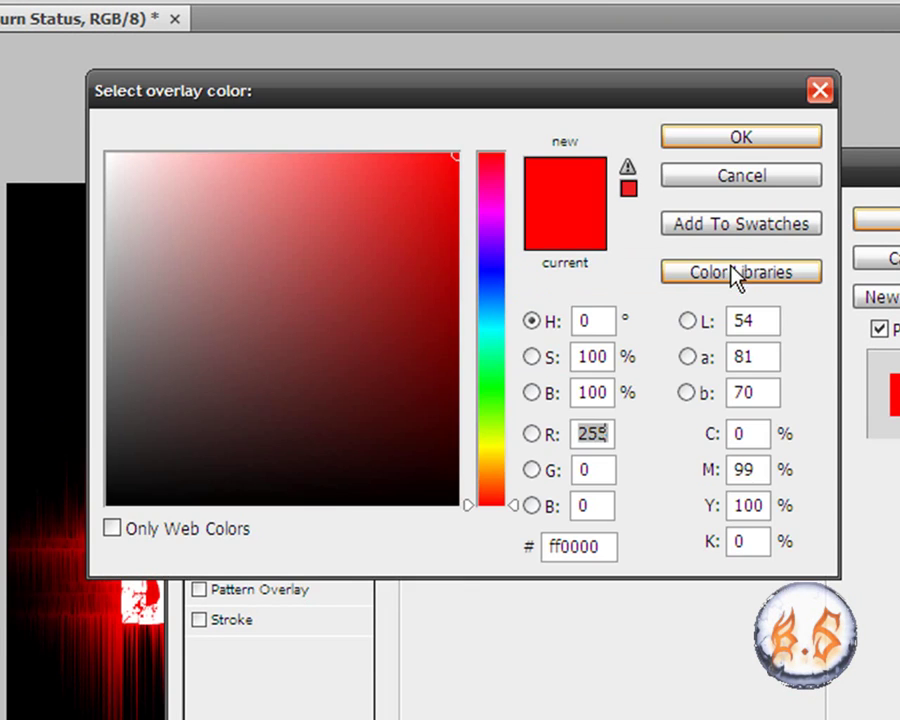
mouse_move(490, 287)
left_mouse_down()
mouse_move(488, 301)
mouse_move(488, 280)
left_mouse_up()
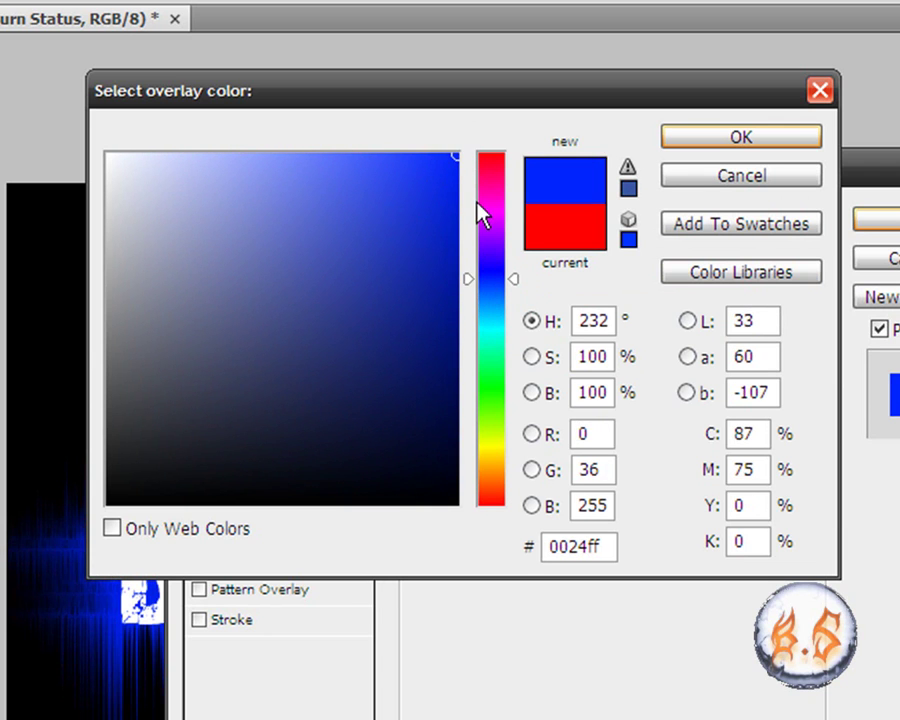
left_click_drag(482, 207, 514, 137)
left_click(492, 374)
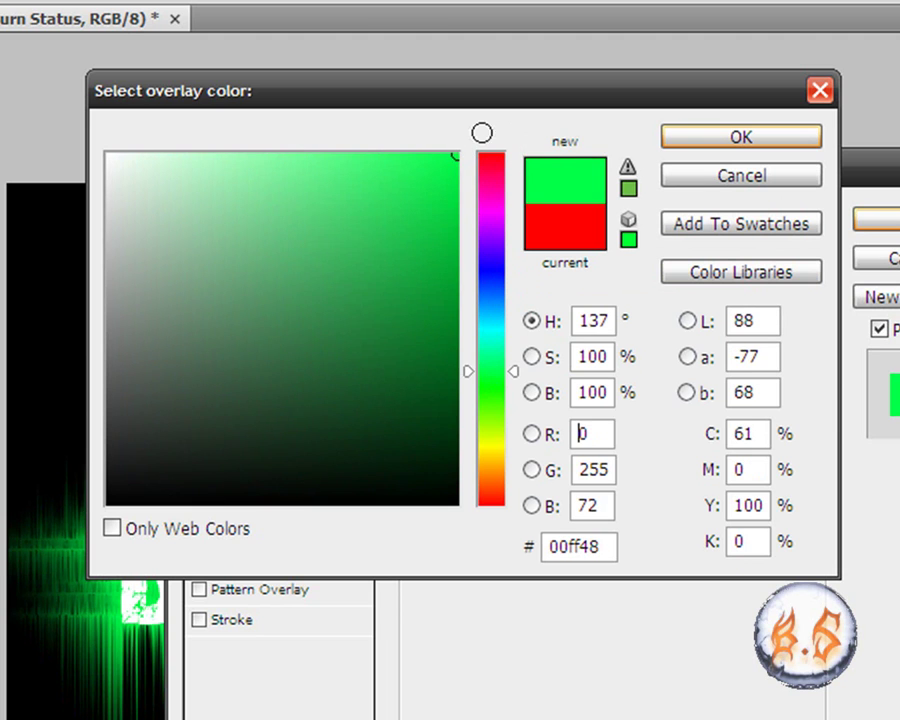
left_click_drag(476, 311, 490, 262)
left_click_drag(488, 215, 513, 143)
left_click_drag(460, 158, 463, 150)
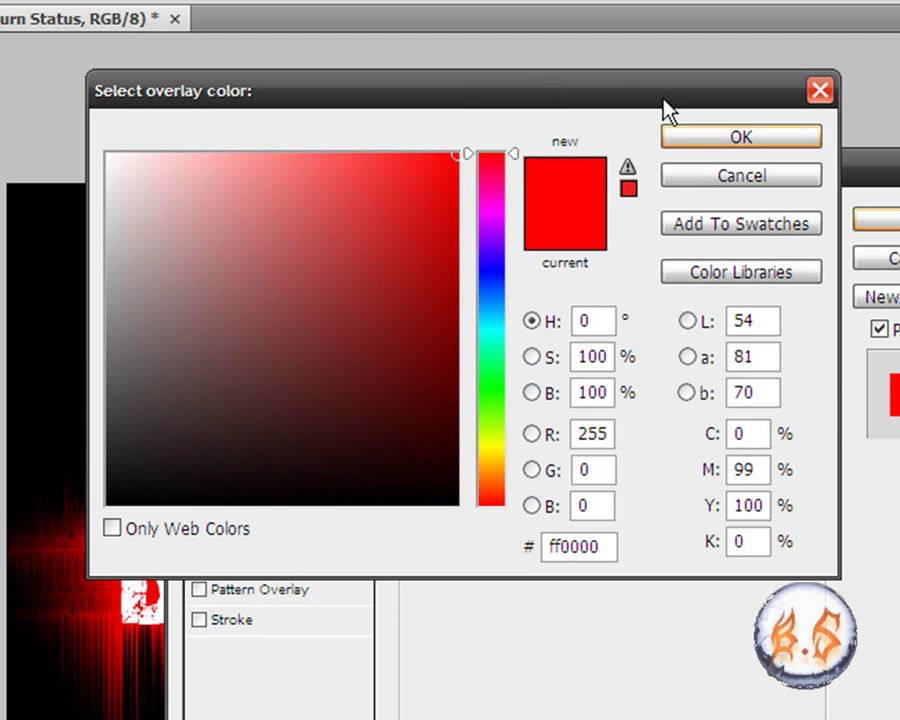
left_click(741, 137)
key("Return")
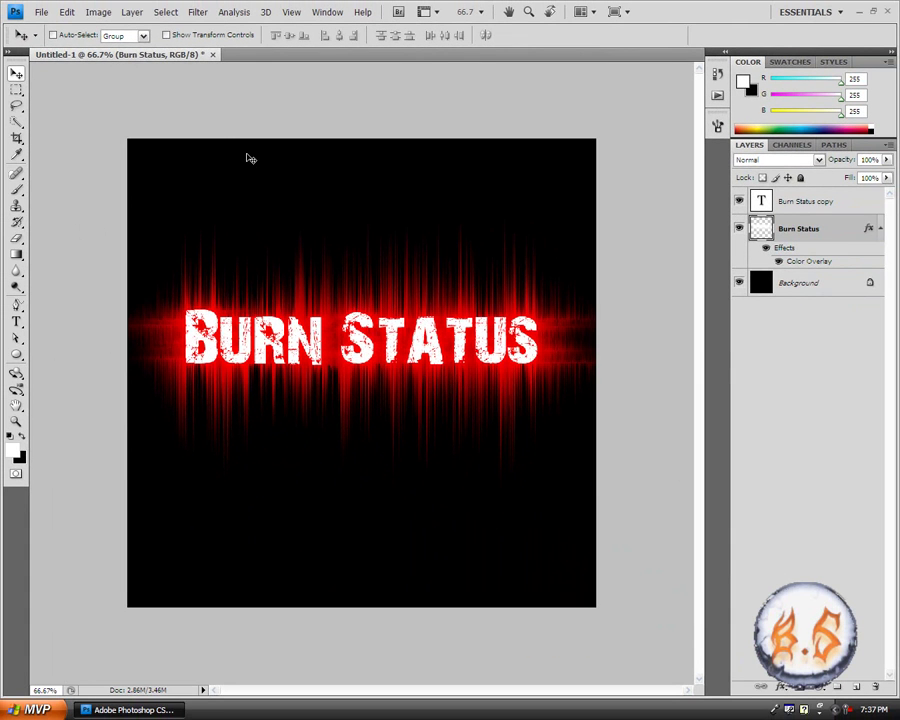
left_click(42, 12)
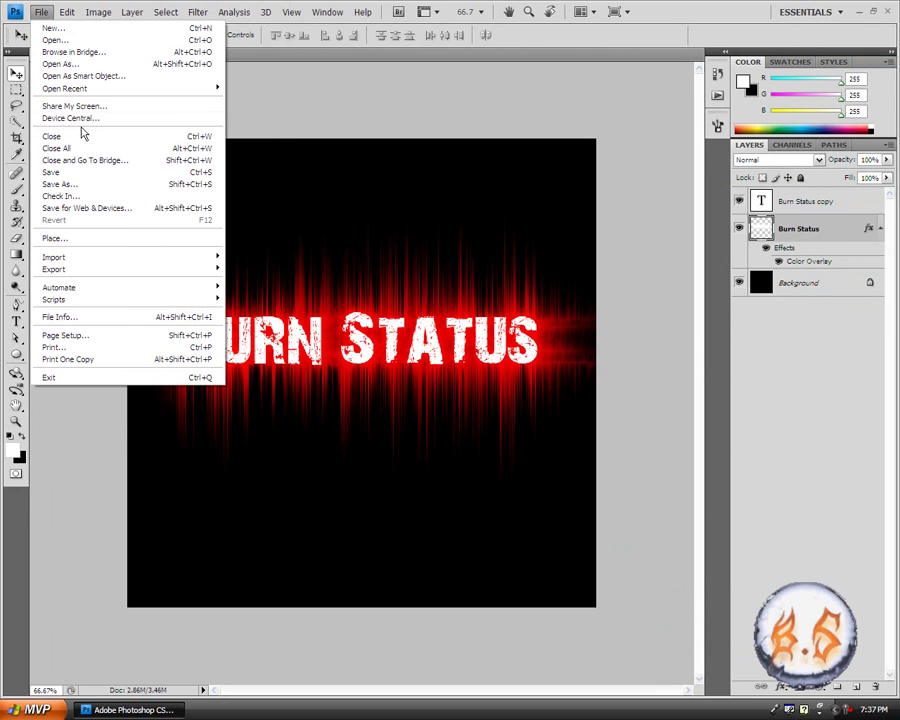
left_click(82, 183)
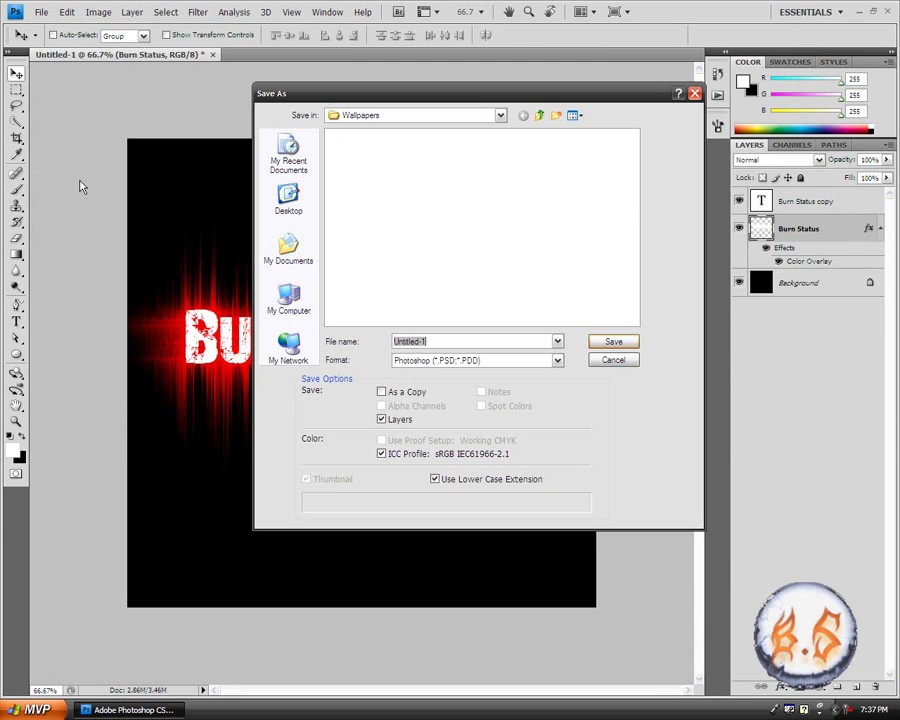
left_click(551, 365)
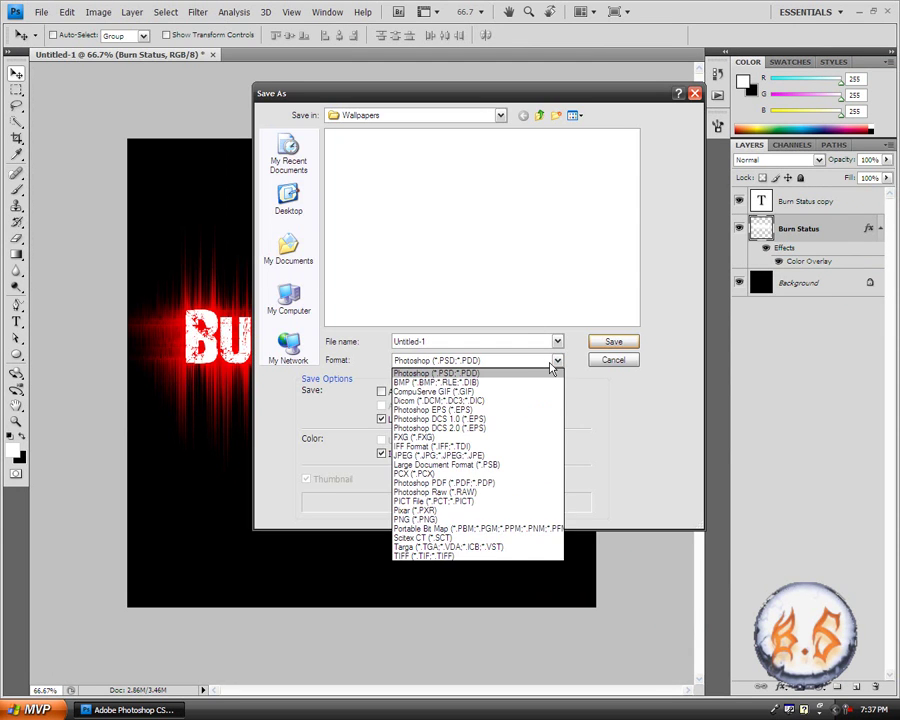
left_click(512, 462)
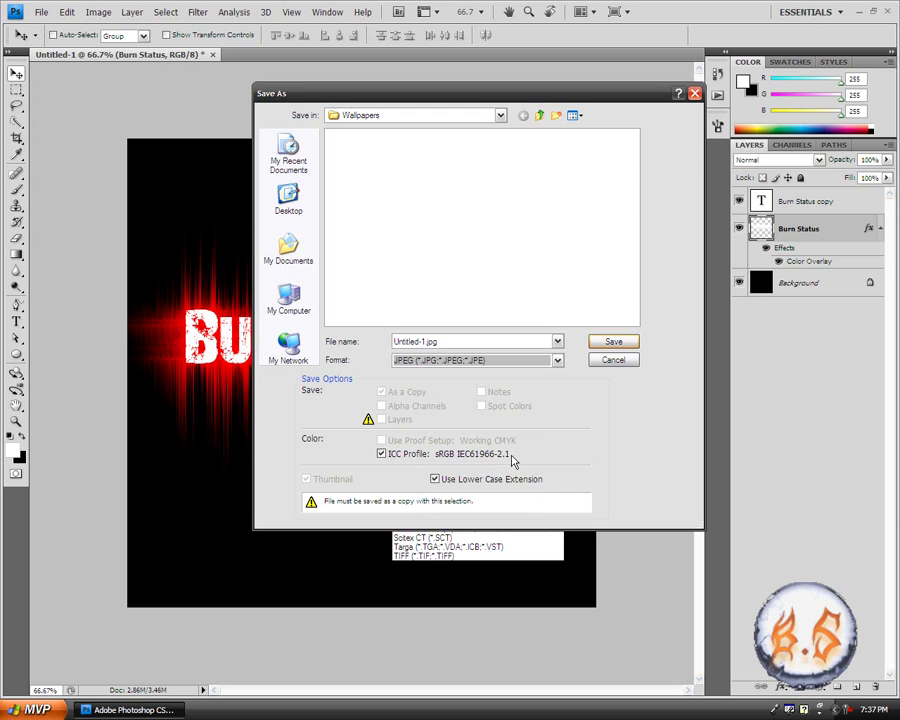
left_click(558, 362)
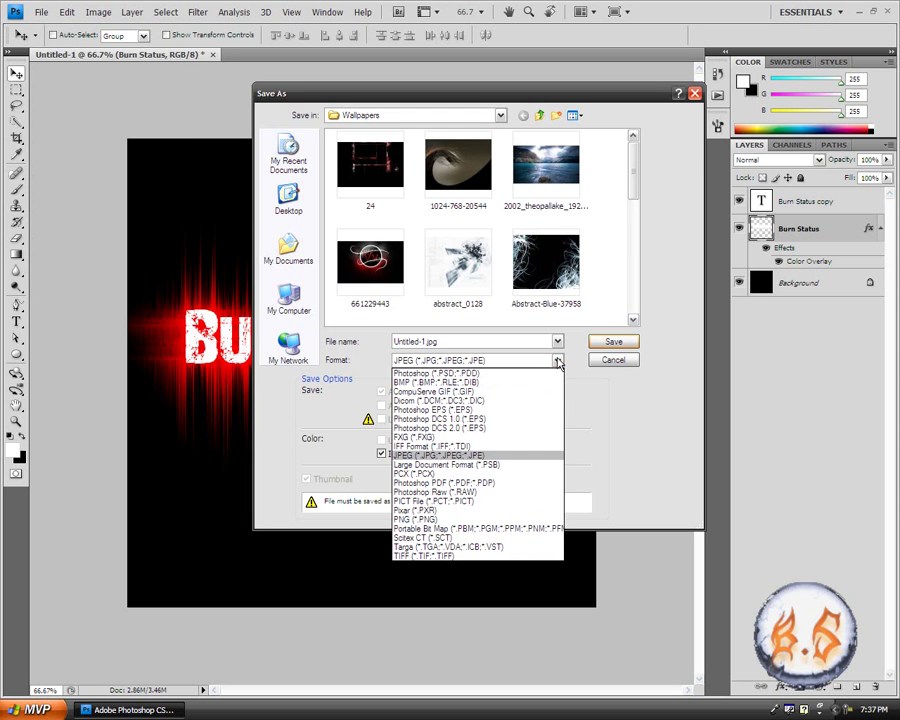
left_click(497, 520)
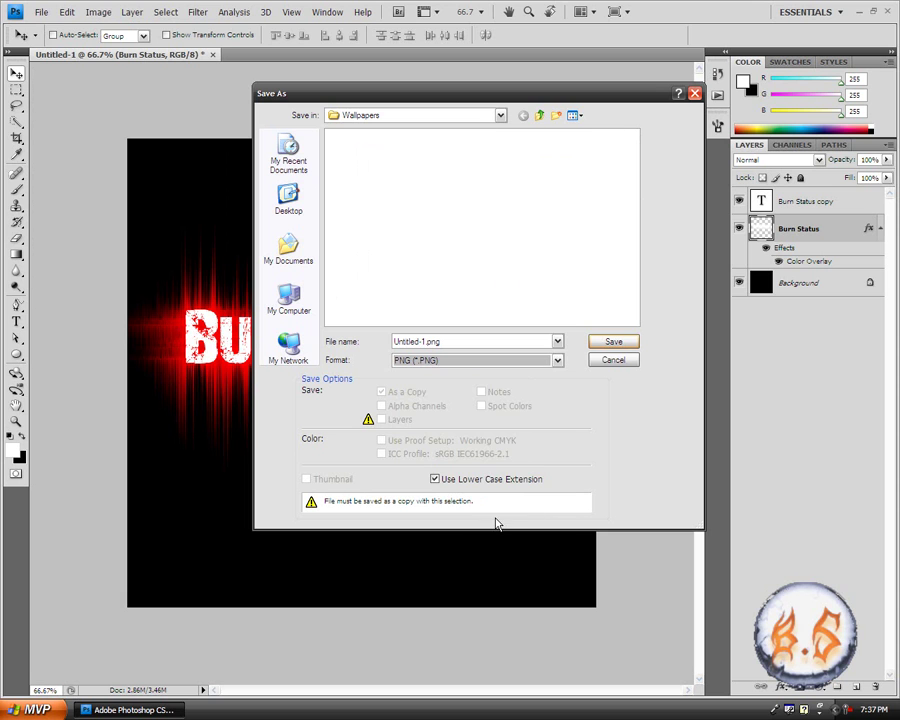
left_click(605, 364)
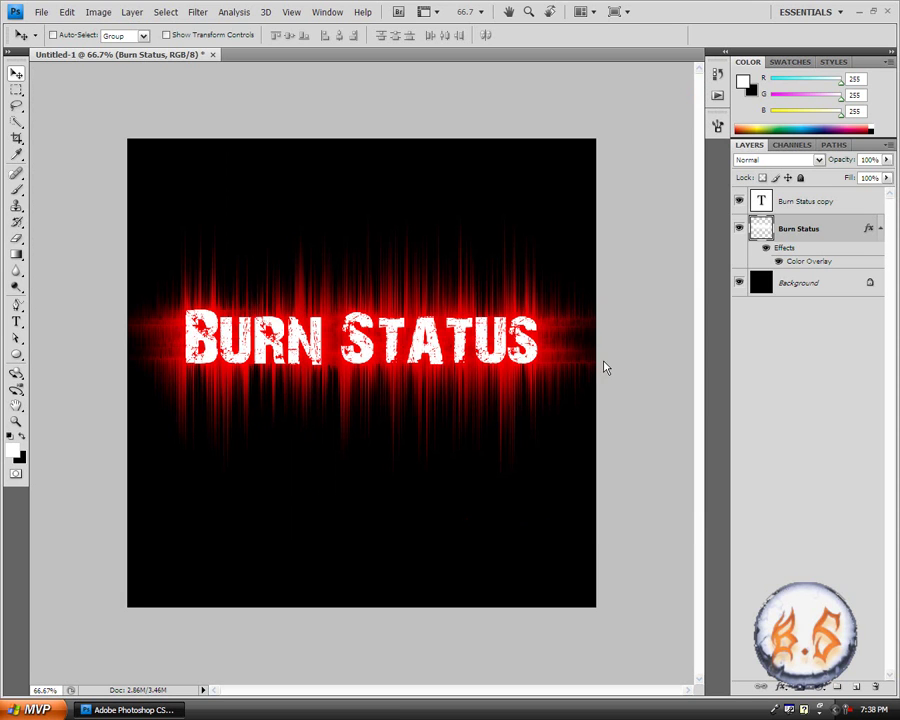